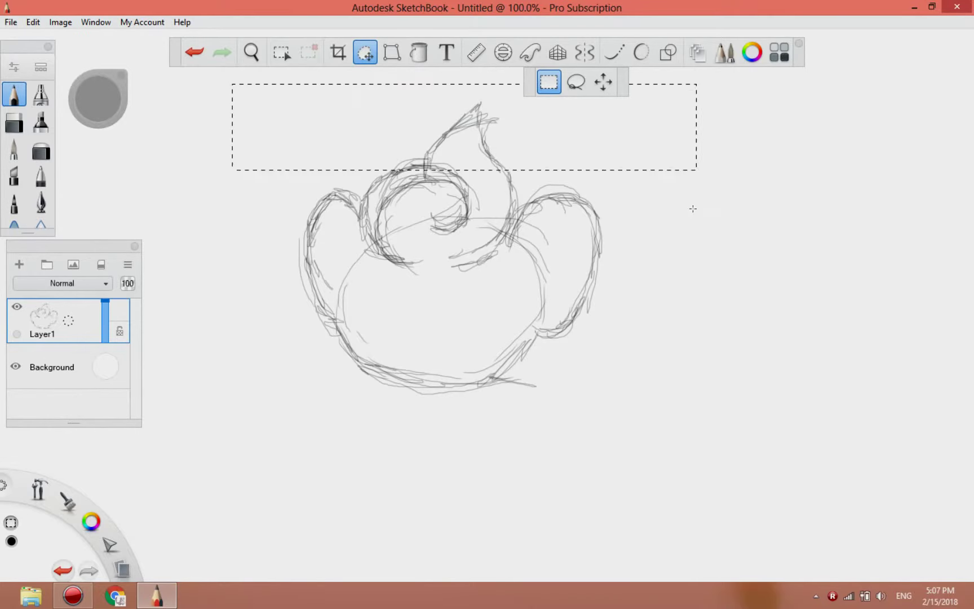
- Shrink the selected head sketch slightly and move it up to free canvas space below for the body
{"action": "left_click_drag", "start_coordinate": [622, 419], "coordinate": [618, 449]}
{"action": "left_click_drag", "start_coordinate": [622, 450], "coordinate": [624, 448]}
{"action": "mouse_move", "coordinate": [634, 488]}
{"action": "left_mouse_down"}
{"action": "mouse_move", "coordinate": [626, 424]}
{"action": "mouse_move", "coordinate": [631, 463]}
{"action": "left_mouse_up"}
{"action": "left_click_drag", "start_coordinate": [630, 393], "coordinate": [620, 369]}
{"action": "left_click_drag", "start_coordinate": [619, 405], "coordinate": [617, 387]}
{"action": "left_click", "coordinate": [647, 357]}
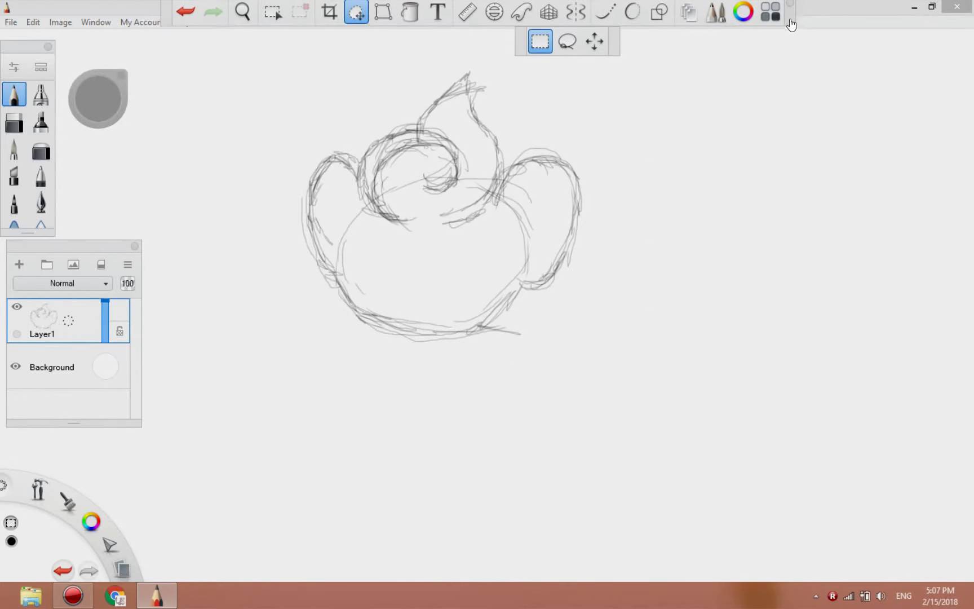
- Sketch a raised waving arm on the right and a hanging arm with a thumb on the left
{"action": "mouse_move", "coordinate": [473, 326]}
{"action": "left_mouse_down"}
{"action": "mouse_move", "coordinate": [558, 302]}
{"action": "mouse_move", "coordinate": [583, 274]}
{"action": "mouse_move", "coordinate": [561, 372]}
{"action": "mouse_move", "coordinate": [477, 351]}
{"action": "mouse_move", "coordinate": [575, 369]}
{"action": "mouse_move", "coordinate": [623, 260]}
{"action": "mouse_move", "coordinate": [549, 359]}
{"action": "mouse_move", "coordinate": [500, 334]}
{"action": "mouse_move", "coordinate": [581, 269]}
{"action": "mouse_move", "coordinate": [567, 293]}
{"action": "mouse_move", "coordinate": [575, 271]}
{"action": "left_mouse_up"}
{"action": "mouse_move", "coordinate": [389, 326]}
{"action": "left_mouse_down"}
{"action": "mouse_move", "coordinate": [337, 358]}
{"action": "mouse_move", "coordinate": [365, 413]}
{"action": "mouse_move", "coordinate": [361, 380]}
{"action": "mouse_move", "coordinate": [326, 394]}
{"action": "mouse_move", "coordinate": [389, 335]}
{"action": "left_mouse_up"}
{"action": "mouse_move", "coordinate": [359, 438]}
{"action": "left_mouse_down"}
{"action": "mouse_move", "coordinate": [373, 432]}
{"action": "mouse_move", "coordinate": [398, 372]}
{"action": "mouse_move", "coordinate": [483, 413]}
{"action": "mouse_move", "coordinate": [400, 460]}
{"action": "left_mouse_up"}
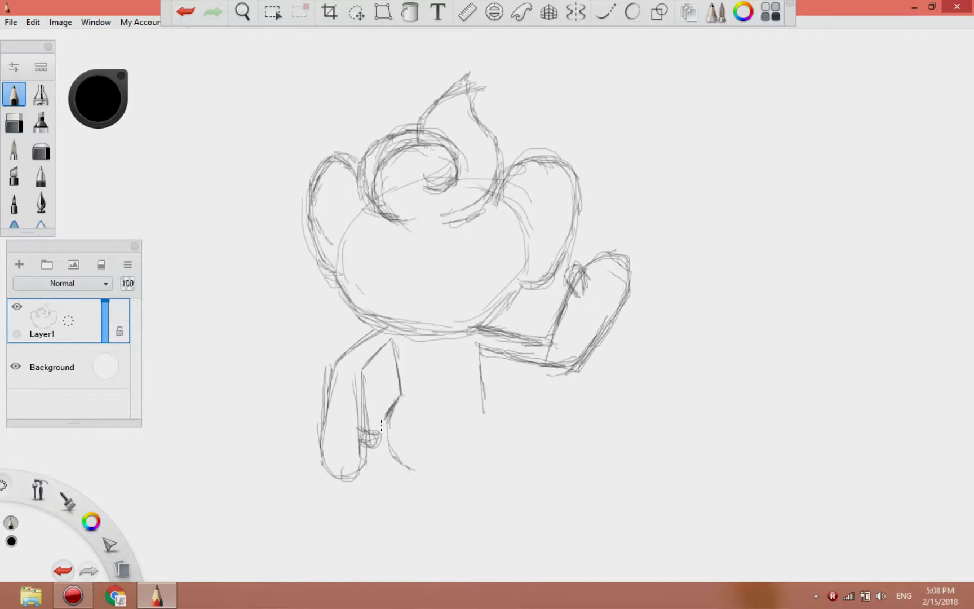
- Sketch the torso, two short legs with round feet, and a curved tail ending in a flame shape
{"action": "mouse_move", "coordinate": [381, 425]}
{"action": "left_mouse_down"}
{"action": "mouse_move", "coordinate": [407, 444]}
{"action": "mouse_move", "coordinate": [409, 456]}
{"action": "mouse_move", "coordinate": [393, 448]}
{"action": "mouse_move", "coordinate": [401, 465]}
{"action": "mouse_move", "coordinate": [392, 474]}
{"action": "mouse_move", "coordinate": [406, 448]}
{"action": "mouse_move", "coordinate": [394, 475]}
{"action": "mouse_move", "coordinate": [386, 456]}
{"action": "mouse_move", "coordinate": [409, 433]}
{"action": "left_mouse_up"}
{"action": "left_click_drag", "start_coordinate": [482, 392], "coordinate": [475, 345]}
{"action": "mouse_move", "coordinate": [365, 362]}
{"action": "left_mouse_down"}
{"action": "mouse_move", "coordinate": [401, 340]}
{"action": "mouse_move", "coordinate": [402, 397]}
{"action": "left_mouse_up"}
{"action": "mouse_move", "coordinate": [474, 347]}
{"action": "left_mouse_down"}
{"action": "mouse_move", "coordinate": [471, 389]}
{"action": "mouse_move", "coordinate": [501, 417]}
{"action": "mouse_move", "coordinate": [486, 449]}
{"action": "mouse_move", "coordinate": [497, 455]}
{"action": "mouse_move", "coordinate": [463, 422]}
{"action": "mouse_move", "coordinate": [597, 386]}
{"action": "mouse_move", "coordinate": [618, 366]}
{"action": "left_mouse_up"}
{"action": "mouse_move", "coordinate": [497, 424]}
{"action": "left_mouse_down"}
{"action": "mouse_move", "coordinate": [612, 380]}
{"action": "mouse_move", "coordinate": [607, 356]}
{"action": "mouse_move", "coordinate": [647, 332]}
{"action": "mouse_move", "coordinate": [638, 372]}
{"action": "mouse_move", "coordinate": [618, 381]}
{"action": "mouse_move", "coordinate": [640, 362]}
{"action": "mouse_move", "coordinate": [604, 374]}
{"action": "left_mouse_up"}
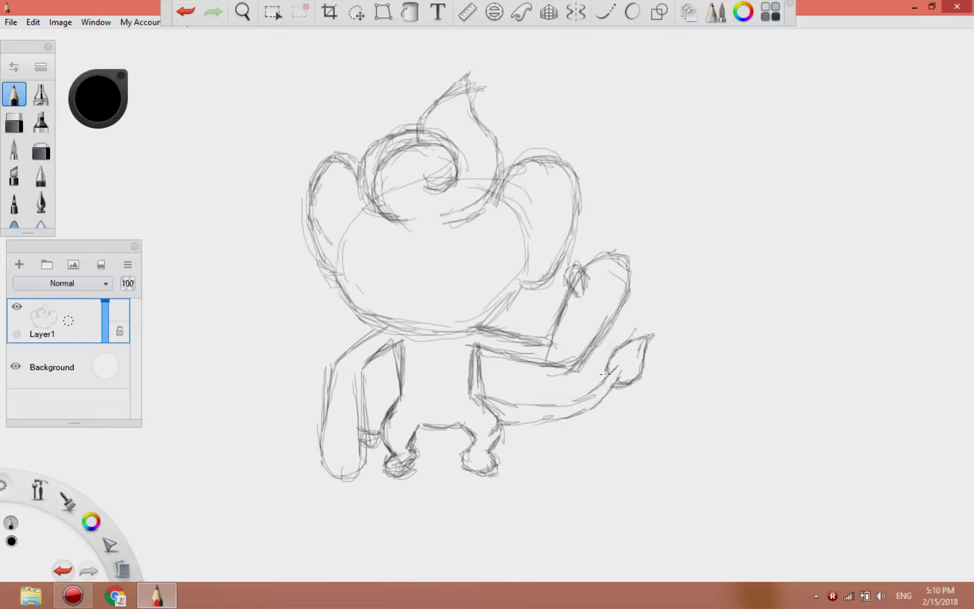
- Sketch the inner shapes of both ears and rework the right ear's outer contour
{"action": "mouse_move", "coordinate": [346, 208]}
{"action": "left_mouse_down"}
{"action": "mouse_move", "coordinate": [327, 178]}
{"action": "mouse_move", "coordinate": [319, 212]}
{"action": "mouse_move", "coordinate": [338, 262]}
{"action": "left_mouse_up"}
{"action": "left_click_drag", "start_coordinate": [512, 200], "coordinate": [539, 181]}
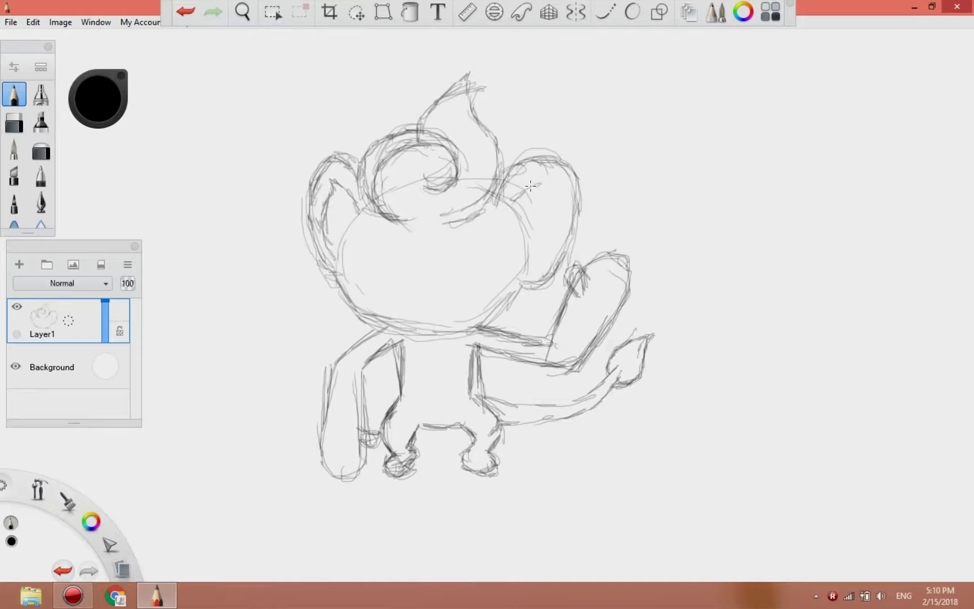
{"action": "mouse_move", "coordinate": [544, 219]}
{"action": "left_mouse_down"}
{"action": "mouse_move", "coordinate": [540, 267]}
{"action": "mouse_move", "coordinate": [553, 198]}
{"action": "mouse_move", "coordinate": [536, 261]}
{"action": "left_mouse_up"}
{"action": "left_click_drag", "start_coordinate": [554, 208], "coordinate": [554, 221]}
{"action": "left_click_drag", "start_coordinate": [555, 178], "coordinate": [512, 202]}
{"action": "mouse_move", "coordinate": [513, 196]}
{"action": "left_mouse_down"}
{"action": "mouse_move", "coordinate": [514, 214]}
{"action": "mouse_move", "coordinate": [555, 180]}
{"action": "mouse_move", "coordinate": [547, 145]}
{"action": "left_mouse_up"}
{"action": "left_click_drag", "start_coordinate": [542, 155], "coordinate": [578, 181]}
- Sketch the face with two droopy eyes, slanted brows, a wide muzzle, a nose and a smiling mouth
{"action": "mouse_move", "coordinate": [363, 242]}
{"action": "left_mouse_down"}
{"action": "mouse_move", "coordinate": [404, 236]}
{"action": "mouse_move", "coordinate": [471, 248]}
{"action": "mouse_move", "coordinate": [445, 276]}
{"action": "left_mouse_up"}
{"action": "mouse_move", "coordinate": [437, 237]}
{"action": "left_mouse_down"}
{"action": "mouse_move", "coordinate": [453, 281]}
{"action": "mouse_move", "coordinate": [476, 246]}
{"action": "left_mouse_up"}
{"action": "mouse_move", "coordinate": [465, 251]}
{"action": "left_mouse_down"}
{"action": "mouse_move", "coordinate": [468, 277]}
{"action": "mouse_move", "coordinate": [451, 286]}
{"action": "left_mouse_up"}
{"action": "mouse_move", "coordinate": [362, 239]}
{"action": "left_mouse_down"}
{"action": "mouse_move", "coordinate": [403, 231]}
{"action": "mouse_move", "coordinate": [373, 285]}
{"action": "left_mouse_up"}
{"action": "mouse_move", "coordinate": [398, 236]}
{"action": "left_mouse_down"}
{"action": "mouse_move", "coordinate": [393, 273]}
{"action": "mouse_move", "coordinate": [413, 297]}
{"action": "mouse_move", "coordinate": [469, 302]}
{"action": "left_mouse_up"}
{"action": "mouse_move", "coordinate": [424, 271]}
{"action": "left_mouse_down"}
{"action": "mouse_move", "coordinate": [457, 271]}
{"action": "mouse_move", "coordinate": [347, 277]}
{"action": "mouse_move", "coordinate": [477, 278]}
{"action": "mouse_move", "coordinate": [491, 295]}
{"action": "mouse_move", "coordinate": [474, 267]}
{"action": "mouse_move", "coordinate": [502, 309]}
{"action": "left_mouse_up"}
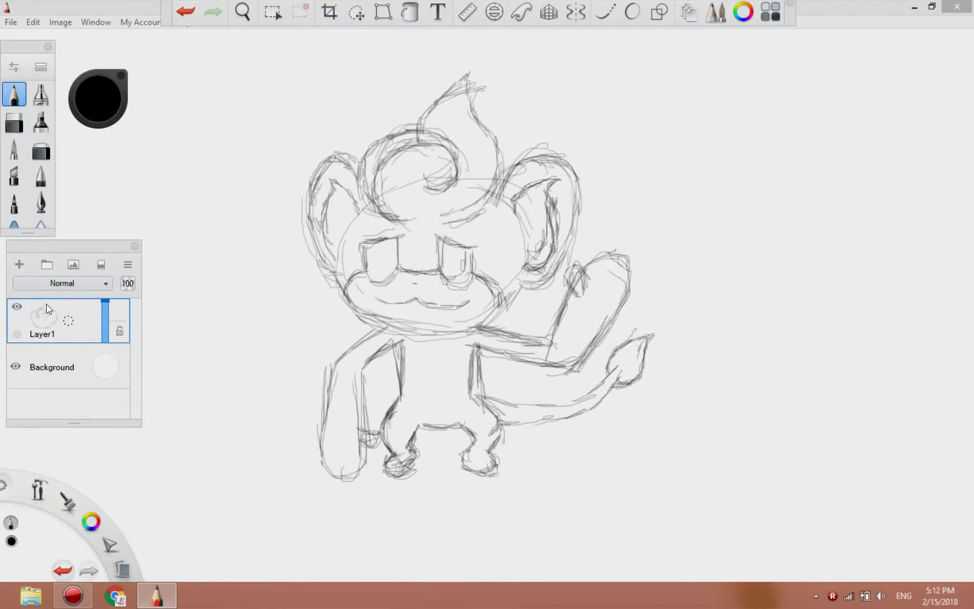
- Add a new layer and ink the curled flame-shaped hair and the left ear's outer contour in black
{"action": "left_click", "coordinate": [19, 264]}
{"action": "left_click", "coordinate": [15, 148]}
{"action": "mouse_move", "coordinate": [375, 214]}
{"action": "left_mouse_down"}
{"action": "mouse_move", "coordinate": [381, 134]}
{"action": "mouse_move", "coordinate": [454, 166]}
{"action": "mouse_move", "coordinate": [426, 187]}
{"action": "left_mouse_up"}
{"action": "mouse_move", "coordinate": [416, 127]}
{"action": "left_mouse_down"}
{"action": "mouse_move", "coordinate": [466, 82]}
{"action": "mouse_move", "coordinate": [501, 174]}
{"action": "mouse_move", "coordinate": [451, 231]}
{"action": "left_mouse_up"}
{"action": "mouse_move", "coordinate": [359, 160]}
{"action": "left_mouse_down"}
{"action": "mouse_move", "coordinate": [319, 164]}
{"action": "mouse_move", "coordinate": [307, 229]}
{"action": "mouse_move", "coordinate": [336, 274]}
{"action": "left_mouse_up"}
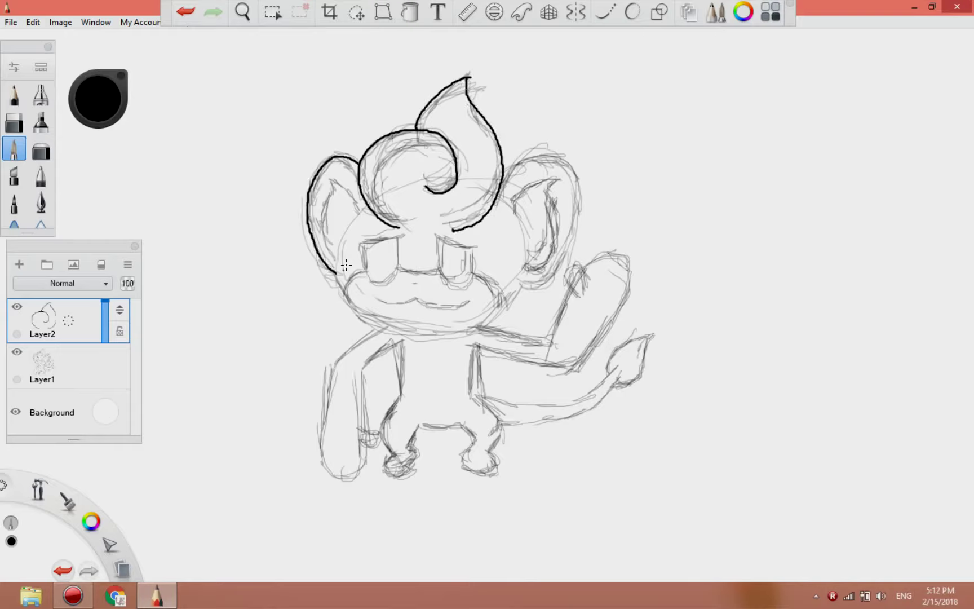
- Ink the head's outline from the left cheek round the chin, along with the right ear's outer contour
{"action": "mouse_move", "coordinate": [363, 208]}
{"action": "left_mouse_down"}
{"action": "mouse_move", "coordinate": [338, 288]}
{"action": "mouse_move", "coordinate": [380, 326]}
{"action": "left_mouse_up"}
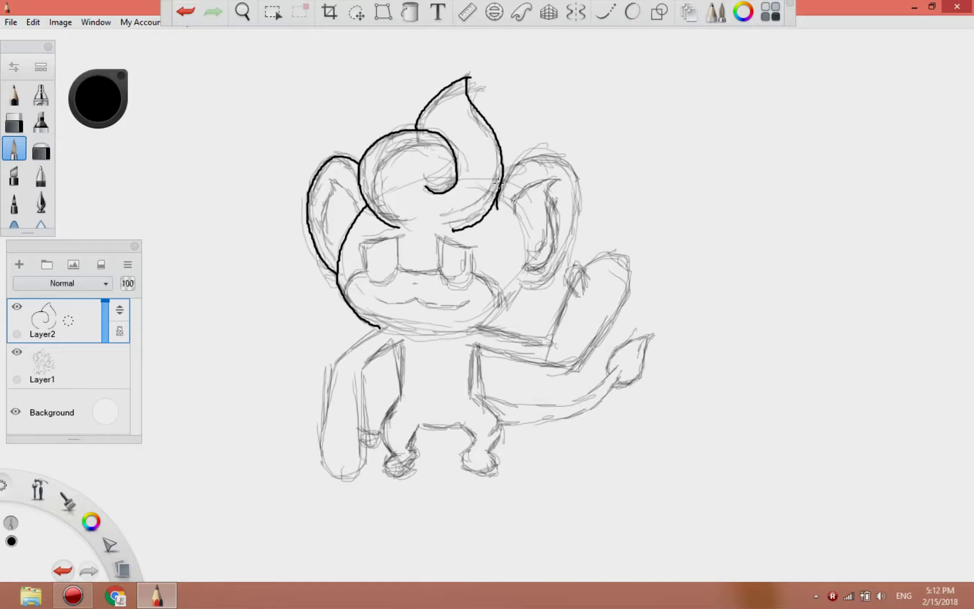
{"action": "mouse_move", "coordinate": [498, 183]}
{"action": "left_mouse_down"}
{"action": "mouse_move", "coordinate": [547, 154]}
{"action": "mouse_move", "coordinate": [560, 166]}
{"action": "mouse_move", "coordinate": [542, 280]}
{"action": "mouse_move", "coordinate": [523, 288]}
{"action": "left_mouse_up"}
{"action": "key", "text": "ctrl+z"}
{"action": "mouse_move", "coordinate": [497, 203]}
{"action": "left_mouse_down"}
{"action": "mouse_move", "coordinate": [545, 148]}
{"action": "mouse_move", "coordinate": [571, 237]}
{"action": "mouse_move", "coordinate": [521, 286]}
{"action": "left_mouse_up"}
{"action": "mouse_move", "coordinate": [372, 322]}
{"action": "left_mouse_down"}
{"action": "mouse_move", "coordinate": [449, 331]}
{"action": "mouse_move", "coordinate": [523, 285]}
{"action": "left_mouse_up"}
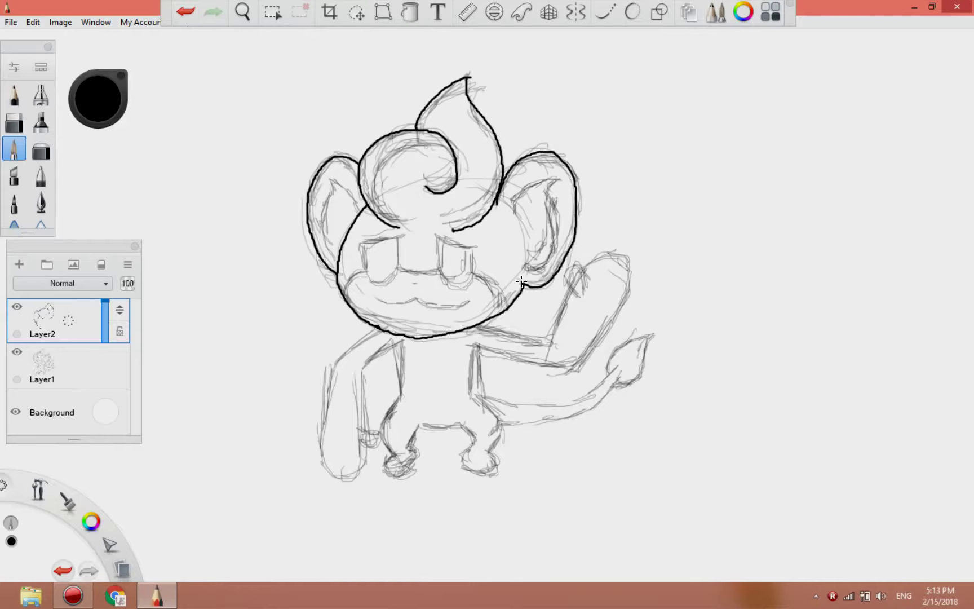
{"action": "key", "text": "ctrl+z"}
{"action": "mouse_move", "coordinate": [373, 325]}
{"action": "left_mouse_down"}
{"action": "mouse_move", "coordinate": [465, 329]}
{"action": "mouse_move", "coordinate": [523, 283]}
{"action": "left_mouse_up"}
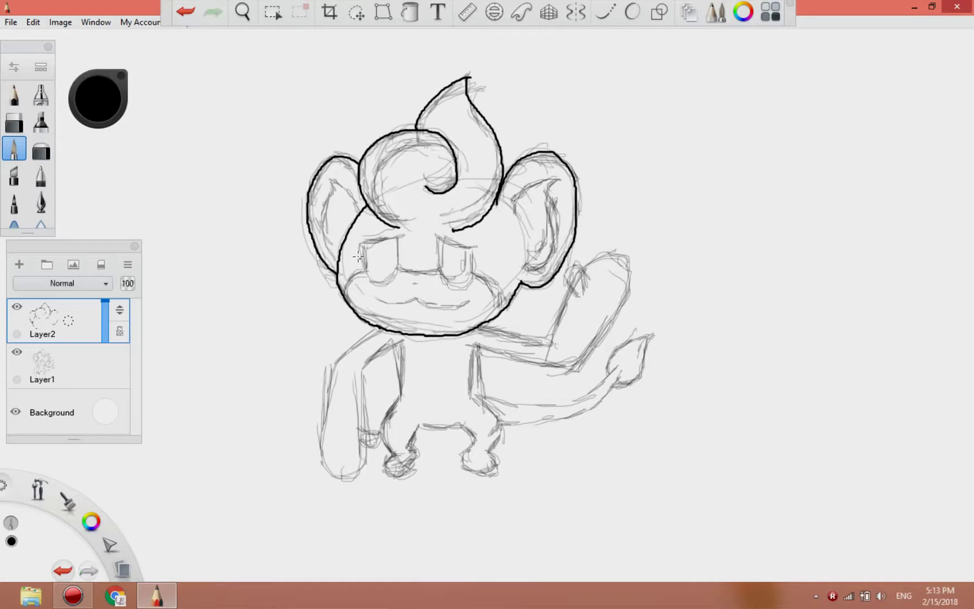
- Ink both eyes with their slanted brows and the short line bridging them
{"action": "mouse_move", "coordinate": [356, 245]}
{"action": "left_mouse_down"}
{"action": "mouse_move", "coordinate": [393, 234]}
{"action": "mouse_move", "coordinate": [360, 264]}
{"action": "mouse_move", "coordinate": [360, 245]}
{"action": "mouse_move", "coordinate": [360, 271]}
{"action": "mouse_move", "coordinate": [398, 262]}
{"action": "left_mouse_up"}
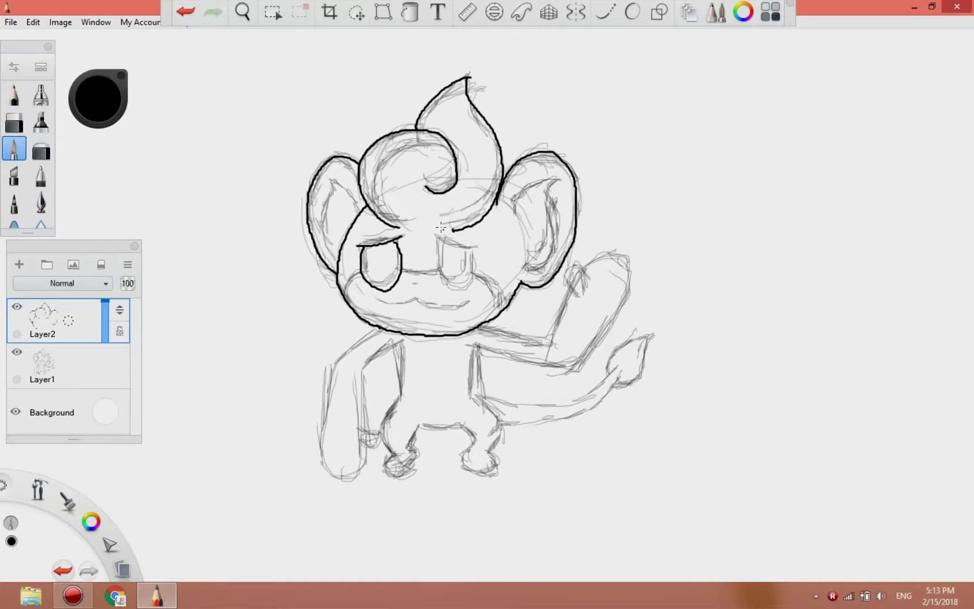
{"action": "mouse_move", "coordinate": [437, 234]}
{"action": "left_mouse_down"}
{"action": "mouse_move", "coordinate": [451, 256]}
{"action": "mouse_move", "coordinate": [437, 254]}
{"action": "mouse_move", "coordinate": [473, 249]}
{"action": "left_mouse_up"}
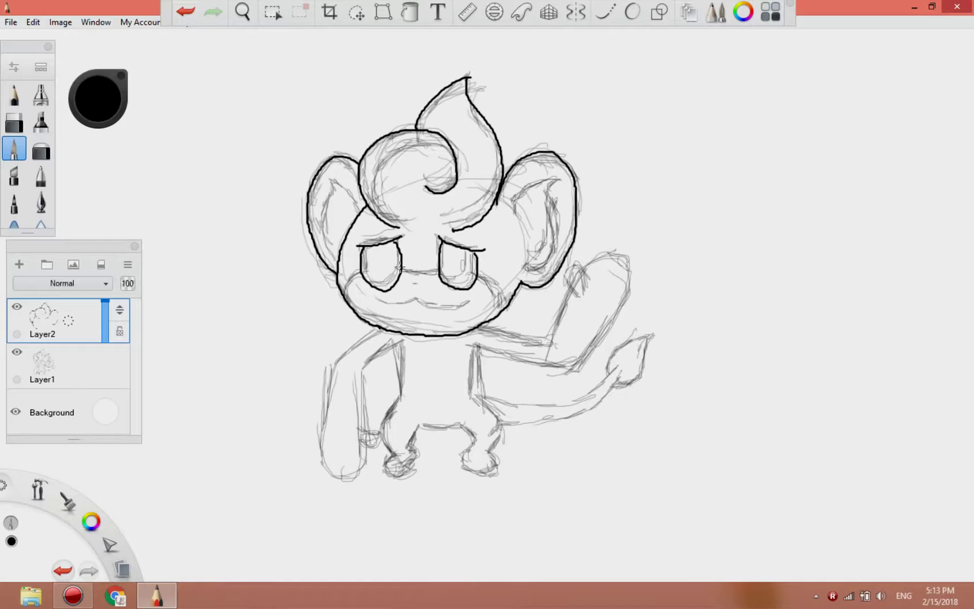
{"action": "left_click_drag", "start_coordinate": [400, 267], "coordinate": [438, 271]}
- Ink the muzzle outline, small nose and wavy smiling mouth, checking the line art without the sketch layer
{"action": "left_click_drag", "start_coordinate": [371, 299], "coordinate": [468, 305]}
{"action": "key", "text": "ctrl+z"}
{"action": "mouse_move", "coordinate": [371, 298]}
{"action": "left_mouse_down"}
{"action": "mouse_move", "coordinate": [420, 300]}
{"action": "mouse_move", "coordinate": [378, 305]}
{"action": "mouse_move", "coordinate": [443, 313]}
{"action": "mouse_move", "coordinate": [469, 304]}
{"action": "left_mouse_up"}
{"action": "key", "text": "ctrl+z"}
{"action": "left_click", "coordinate": [16, 352]}
{"action": "left_click", "coordinate": [15, 352]}
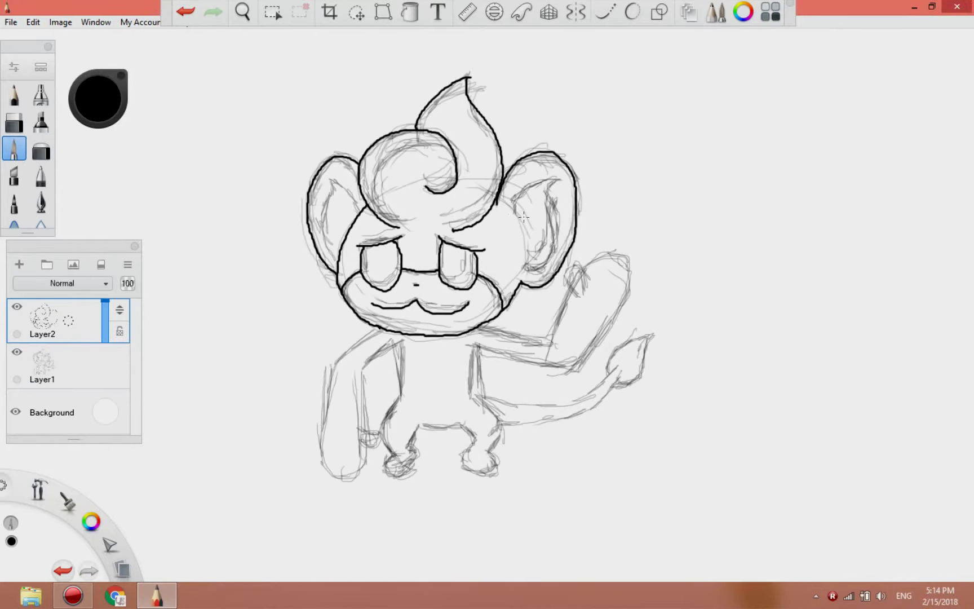
- Ink the flame-shaped inner contours of the right and left ears
{"action": "mouse_move", "coordinate": [511, 214]}
{"action": "left_mouse_down"}
{"action": "mouse_move", "coordinate": [527, 267]}
{"action": "mouse_move", "coordinate": [557, 240]}
{"action": "mouse_move", "coordinate": [547, 199]}
{"action": "mouse_move", "coordinate": [555, 178]}
{"action": "mouse_move", "coordinate": [523, 185]}
{"action": "mouse_move", "coordinate": [508, 207]}
{"action": "left_mouse_up"}
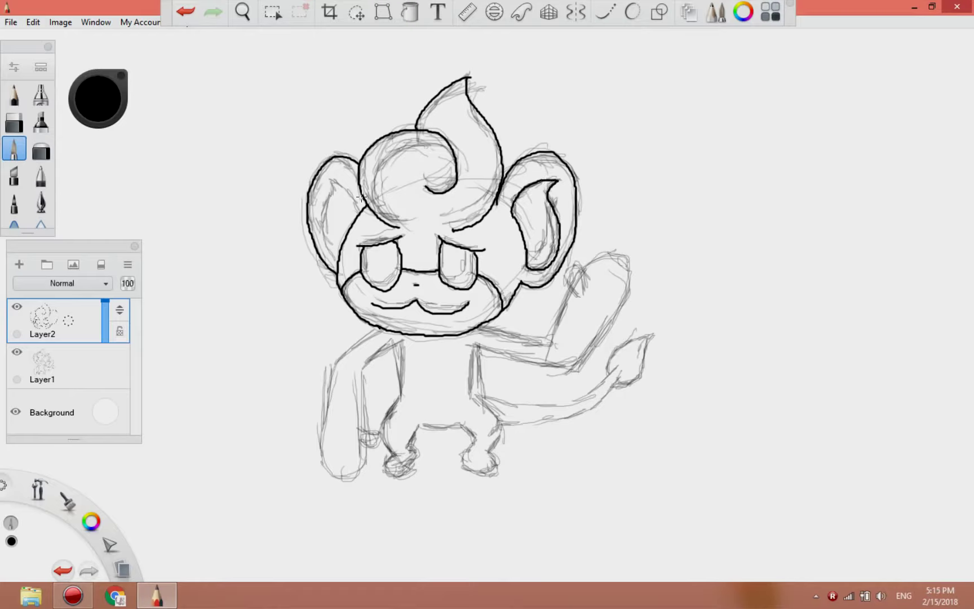
{"action": "key", "text": "ctrl+z"}
{"action": "mouse_move", "coordinate": [364, 208]}
{"action": "left_mouse_down"}
{"action": "mouse_move", "coordinate": [331, 174]}
{"action": "mouse_move", "coordinate": [321, 199]}
{"action": "mouse_move", "coordinate": [332, 256]}
{"action": "left_mouse_up"}
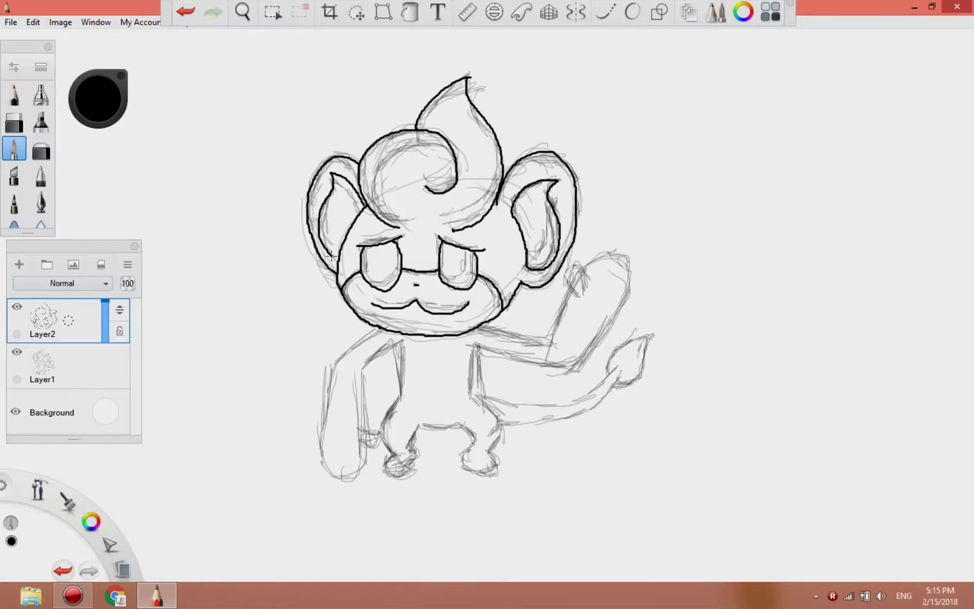
{"action": "mouse_move", "coordinate": [331, 174]}
{"action": "left_mouse_down"}
{"action": "mouse_move", "coordinate": [320, 223]}
{"action": "mouse_move", "coordinate": [336, 252]}
{"action": "left_mouse_up"}
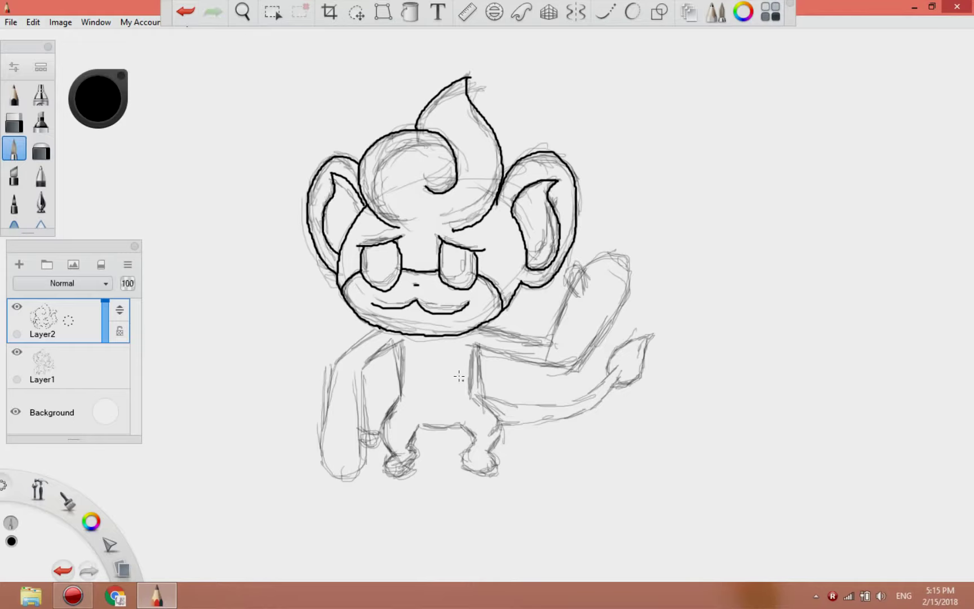
{"action": "left_click_drag", "start_coordinate": [477, 348], "coordinate": [469, 392]}
{"action": "left_click_drag", "start_coordinate": [402, 341], "coordinate": [402, 377]}
{"action": "mouse_move", "coordinate": [469, 392]}
{"action": "left_mouse_down"}
{"action": "mouse_move", "coordinate": [503, 439]}
{"action": "mouse_move", "coordinate": [489, 453]}
{"action": "left_mouse_up"}
{"action": "key", "text": "ctrl+z"}
{"action": "key", "text": "ctrl+z"}
{"action": "key", "text": "ctrl+z"}
- Ink both sides of the torso and the outer curve of the right leg
{"action": "left_click_drag", "start_coordinate": [474, 346], "coordinate": [469, 380]}
{"action": "left_click_drag", "start_coordinate": [403, 340], "coordinate": [405, 374]}
{"action": "mouse_move", "coordinate": [469, 381]}
{"action": "left_mouse_down"}
{"action": "mouse_move", "coordinate": [496, 432]}
{"action": "mouse_move", "coordinate": [486, 453]}
{"action": "mouse_move", "coordinate": [483, 398]}
{"action": "mouse_move", "coordinate": [489, 453]}
{"action": "left_mouse_up"}
{"action": "left_click", "coordinate": [187, 13]}
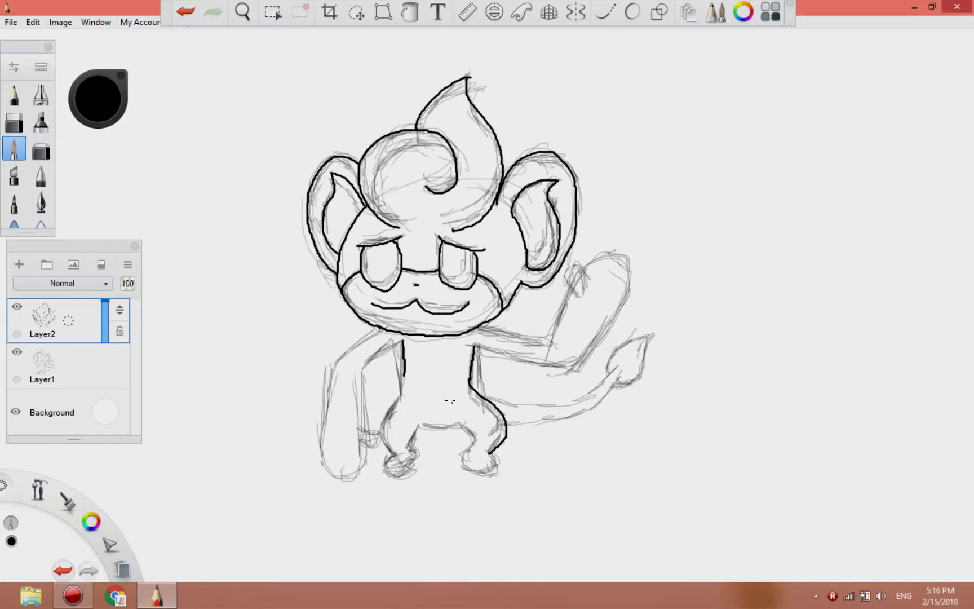
- Ink the left leg, both feet, the right leg's inner edge and the line joining the legs
{"action": "mouse_move", "coordinate": [401, 371]}
{"action": "left_mouse_down"}
{"action": "mouse_move", "coordinate": [379, 429]}
{"action": "mouse_move", "coordinate": [407, 449]}
{"action": "mouse_move", "coordinate": [394, 455]}
{"action": "mouse_move", "coordinate": [421, 451]}
{"action": "mouse_move", "coordinate": [395, 456]}
{"action": "mouse_move", "coordinate": [413, 471]}
{"action": "mouse_move", "coordinate": [416, 446]}
{"action": "left_mouse_up"}
{"action": "left_click", "coordinate": [183, 15]}
{"action": "left_click", "coordinate": [186, 13]}
{"action": "left_click", "coordinate": [190, 20]}
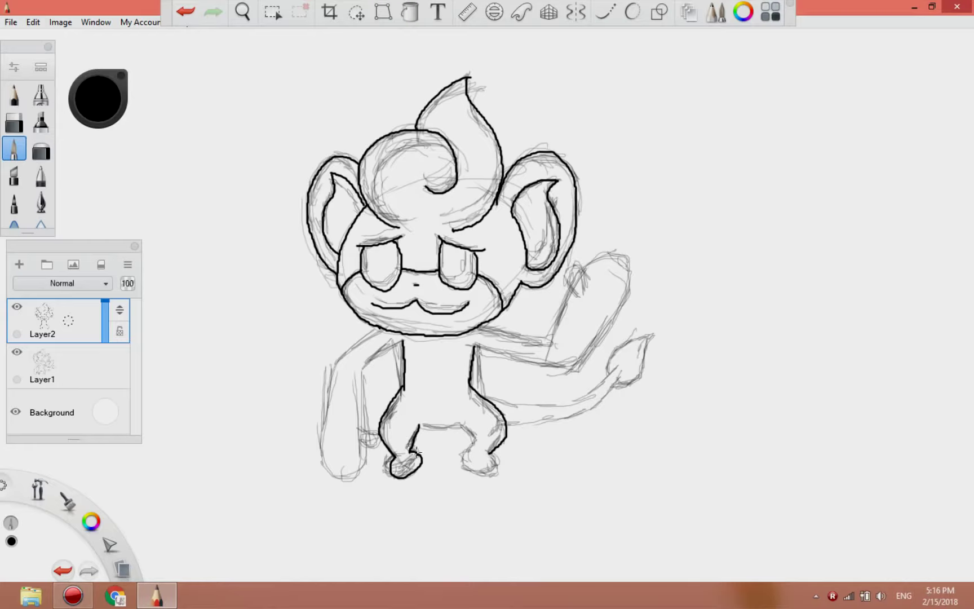
{"action": "key", "text": "ctrl+z"}
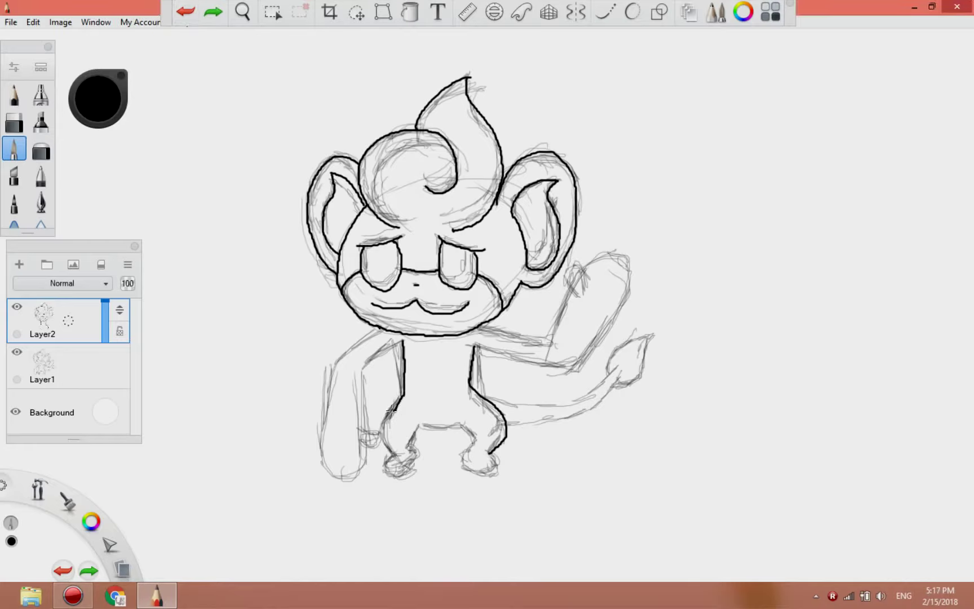
{"action": "left_click_drag", "start_coordinate": [391, 410], "coordinate": [410, 439]}
{"action": "left_click", "coordinate": [185, 11]}
{"action": "mouse_move", "coordinate": [401, 392]}
{"action": "left_mouse_down"}
{"action": "mouse_move", "coordinate": [387, 447]}
{"action": "mouse_move", "coordinate": [498, 460]}
{"action": "mouse_move", "coordinate": [466, 454]}
{"action": "mouse_move", "coordinate": [471, 446]}
{"action": "left_mouse_up"}
{"action": "key", "text": "ctrl+z"}
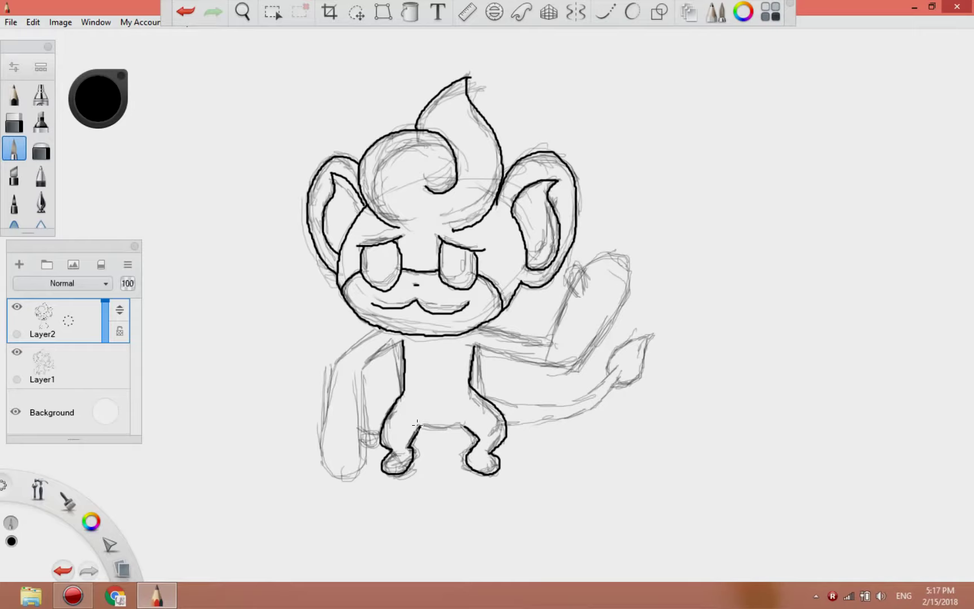
{"action": "left_click_drag", "start_coordinate": [417, 424], "coordinate": [463, 430]}
- Ink the raised right arm with its hand and thumb, closing its lower edge at the torso
{"action": "left_click_drag", "start_coordinate": [485, 326], "coordinate": [549, 347]}
{"action": "key", "text": "ctrl+z"}
{"action": "mouse_move", "coordinate": [479, 326]}
{"action": "left_mouse_down"}
{"action": "mouse_move", "coordinate": [551, 347]}
{"action": "mouse_move", "coordinate": [562, 306]}
{"action": "mouse_move", "coordinate": [586, 276]}
{"action": "mouse_move", "coordinate": [630, 304]}
{"action": "mouse_move", "coordinate": [569, 371]}
{"action": "left_mouse_up"}
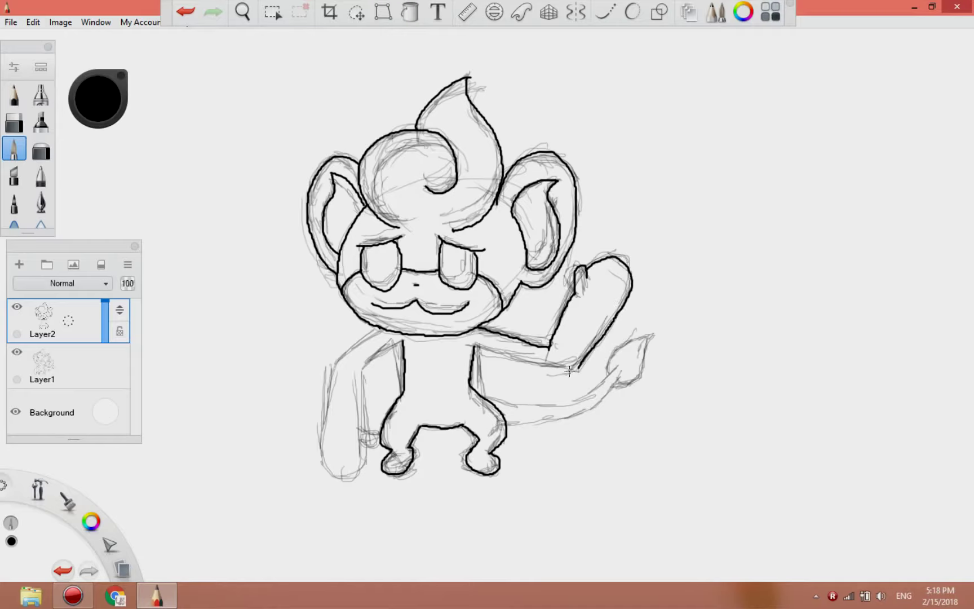
{"action": "left_click_drag", "start_coordinate": [476, 340], "coordinate": [576, 367]}
{"action": "left_click", "coordinate": [184, 13]}
{"action": "mouse_move", "coordinate": [477, 342]}
{"action": "left_mouse_down"}
{"action": "mouse_move", "coordinate": [579, 369]}
{"action": "mouse_move", "coordinate": [475, 340]}
{"action": "left_mouse_up"}
{"action": "left_click", "coordinate": [177, 13]}
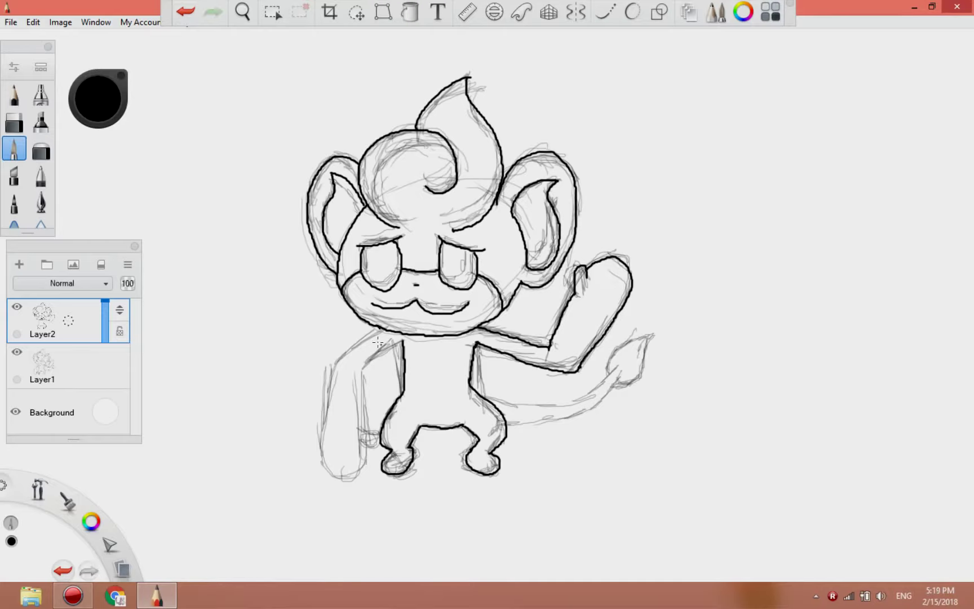
{"action": "left_click_drag", "start_coordinate": [380, 327], "coordinate": [334, 351]}
{"action": "left_click", "coordinate": [186, 12]}
{"action": "left_click", "coordinate": [185, 12]}
{"action": "left_click_drag", "start_coordinate": [386, 331], "coordinate": [332, 349]}
{"action": "left_click", "coordinate": [185, 12]}
- Ink the hanging left arm with its hand and thumb, checking the line art without the sketch layer
{"action": "mouse_move", "coordinate": [384, 331]}
{"action": "left_mouse_down"}
{"action": "mouse_move", "coordinate": [334, 372]}
{"action": "mouse_move", "coordinate": [359, 370]}
{"action": "mouse_move", "coordinate": [341, 479]}
{"action": "mouse_move", "coordinate": [361, 433]}
{"action": "mouse_move", "coordinate": [361, 368]}
{"action": "mouse_move", "coordinate": [363, 434]}
{"action": "left_mouse_up"}
{"action": "key", "text": "ctrl+z"}
{"action": "key", "text": "ctrl+z"}
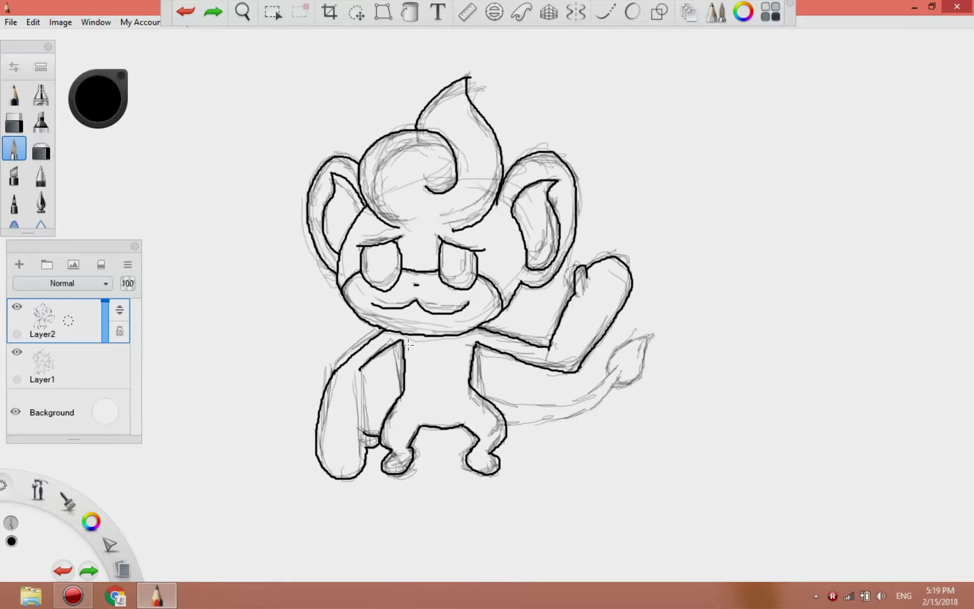
{"action": "left_click_drag", "start_coordinate": [359, 369], "coordinate": [366, 435]}
{"action": "left_click", "coordinate": [18, 353]}
{"action": "left_click", "coordinate": [18, 352]}
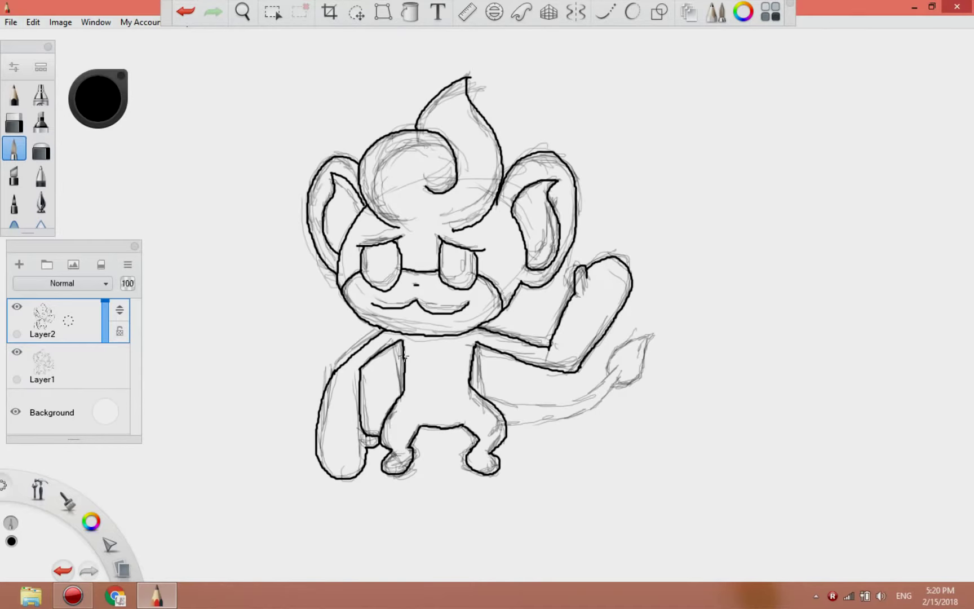
- Ink the jagged edge across the chest and the curved tail with its flame-shaped tip
{"action": "mouse_move", "coordinate": [415, 371]}
{"action": "left_mouse_down"}
{"action": "mouse_move", "coordinate": [466, 372]}
{"action": "mouse_move", "coordinate": [414, 377]}
{"action": "mouse_move", "coordinate": [469, 381]}
{"action": "mouse_move", "coordinate": [617, 367]}
{"action": "left_mouse_up"}
{"action": "key", "text": "ctrl+z"}
{"action": "mouse_move", "coordinate": [506, 422]}
{"action": "left_mouse_down"}
{"action": "mouse_move", "coordinate": [591, 403]}
{"action": "mouse_move", "coordinate": [621, 372]}
{"action": "left_mouse_up"}
{"action": "left_click", "coordinate": [185, 11]}
{"action": "left_click", "coordinate": [186, 11]}
{"action": "mouse_move", "coordinate": [479, 393]}
{"action": "left_mouse_down"}
{"action": "mouse_move", "coordinate": [522, 405]}
{"action": "mouse_move", "coordinate": [617, 368]}
{"action": "mouse_move", "coordinate": [550, 402]}
{"action": "mouse_move", "coordinate": [473, 389]}
{"action": "left_mouse_up"}
{"action": "left_click", "coordinate": [185, 11]}
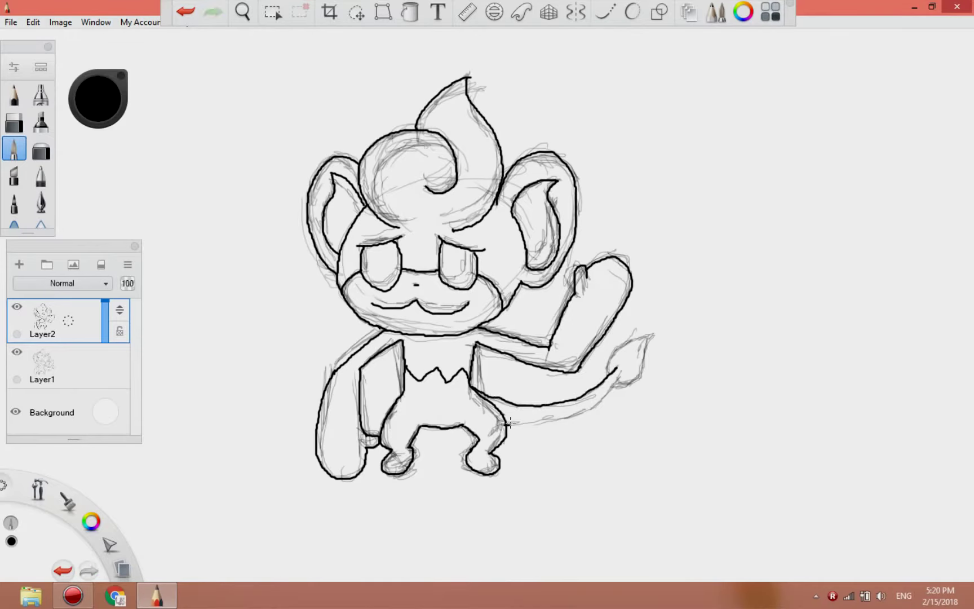
{"action": "mouse_move", "coordinate": [508, 423]}
{"action": "left_mouse_down"}
{"action": "mouse_move", "coordinate": [620, 377]}
{"action": "mouse_move", "coordinate": [653, 334]}
{"action": "mouse_move", "coordinate": [617, 383]}
{"action": "left_mouse_up"}
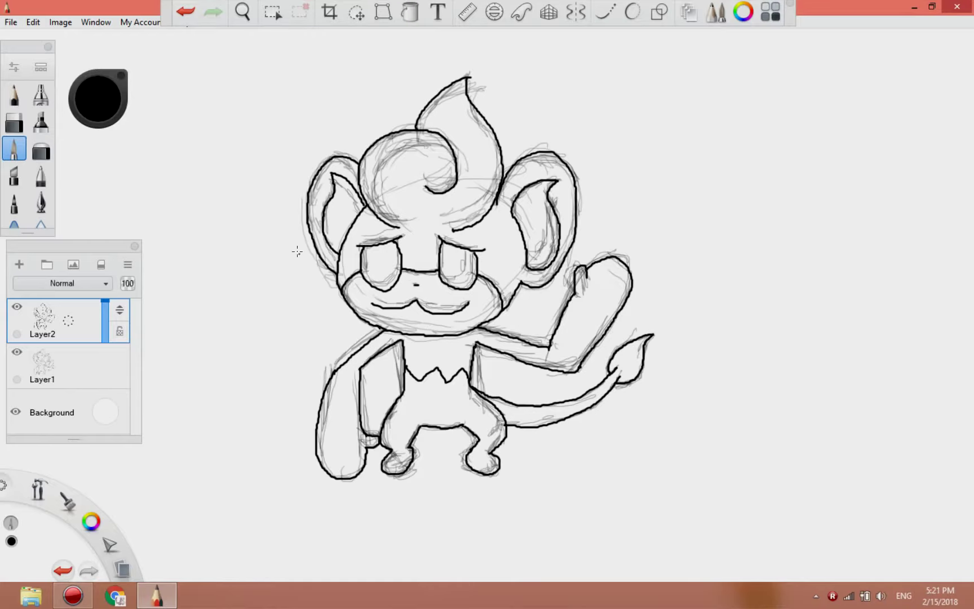
- With the sketch layer hidden, ink the pupil lines and duplicate the line-art layer, making the lower copy active
{"action": "left_click", "coordinate": [17, 352]}
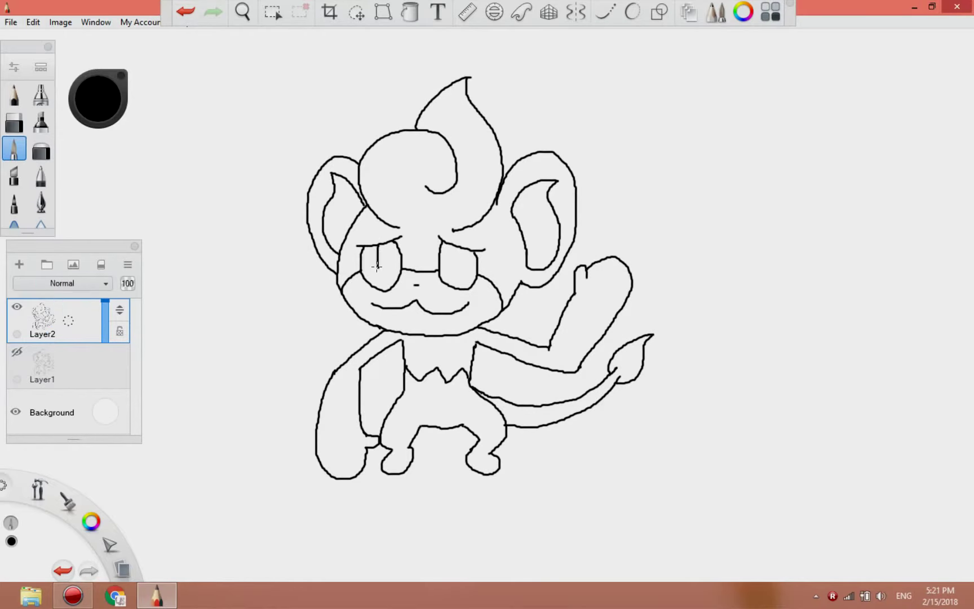
{"action": "left_click_drag", "start_coordinate": [43, 332], "coordinate": [41, 296]}
{"action": "left_click", "coordinate": [50, 365]}
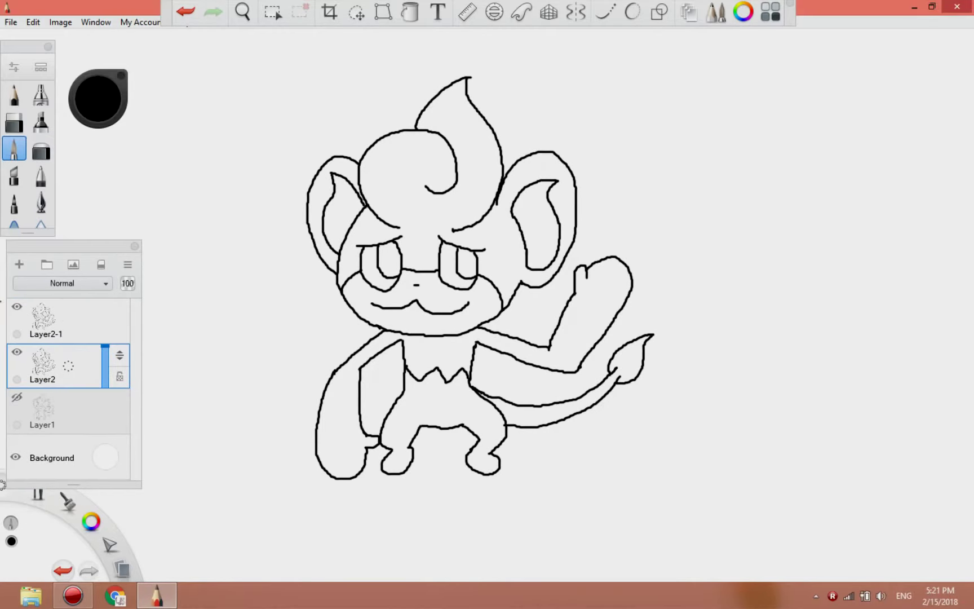
- Flood-fill both pupils with black
{"action": "left_click", "coordinate": [410, 12]}
{"action": "left_click", "coordinate": [389, 262]}
{"action": "left_click", "coordinate": [466, 267]}
- Flood-fill the hair, outer ears, upper face, lower body and tail with red
{"action": "left_click", "coordinate": [97, 107]}
{"action": "left_click", "coordinate": [114, 105]}
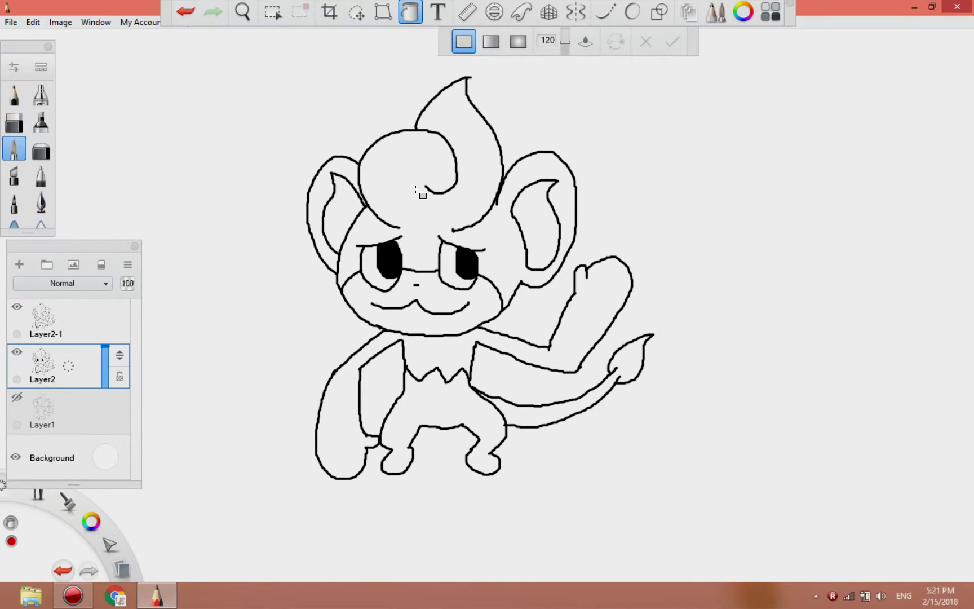
{"action": "left_click", "coordinate": [419, 189]}
{"action": "left_click", "coordinate": [319, 188]}
{"action": "left_click", "coordinate": [547, 355]}
{"action": "key", "text": "ctrl+z"}
{"action": "left_click", "coordinate": [435, 384]}
{"action": "left_click", "coordinate": [523, 416]}
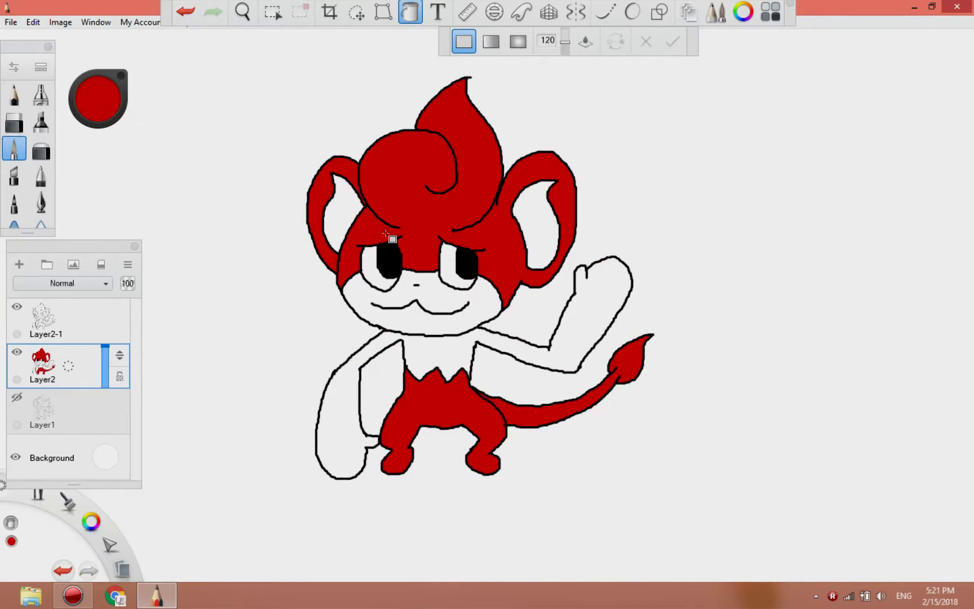
- Flood-fill the muzzle, chest and both arms with yellow
{"action": "left_click", "coordinate": [107, 100]}
{"action": "left_click", "coordinate": [83, 75]}
{"action": "left_click", "coordinate": [107, 92]}
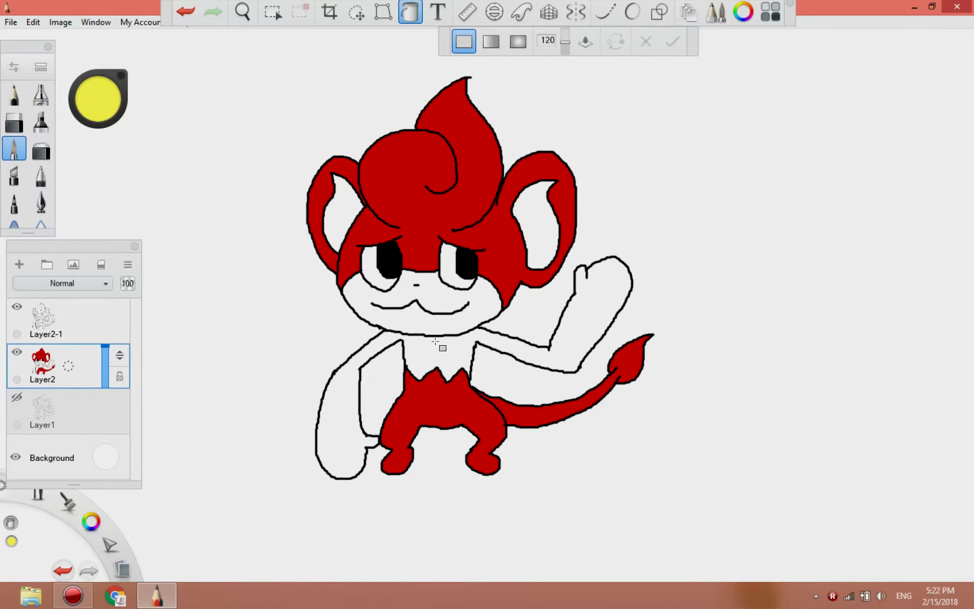
{"action": "left_click", "coordinate": [441, 344]}
{"action": "left_click", "coordinate": [389, 341]}
{"action": "left_click", "coordinate": [376, 315]}
- Flood-fill both inner ears with orange
{"action": "left_click", "coordinate": [85, 119]}
{"action": "left_click", "coordinate": [76, 79]}
{"action": "left_click", "coordinate": [117, 102]}
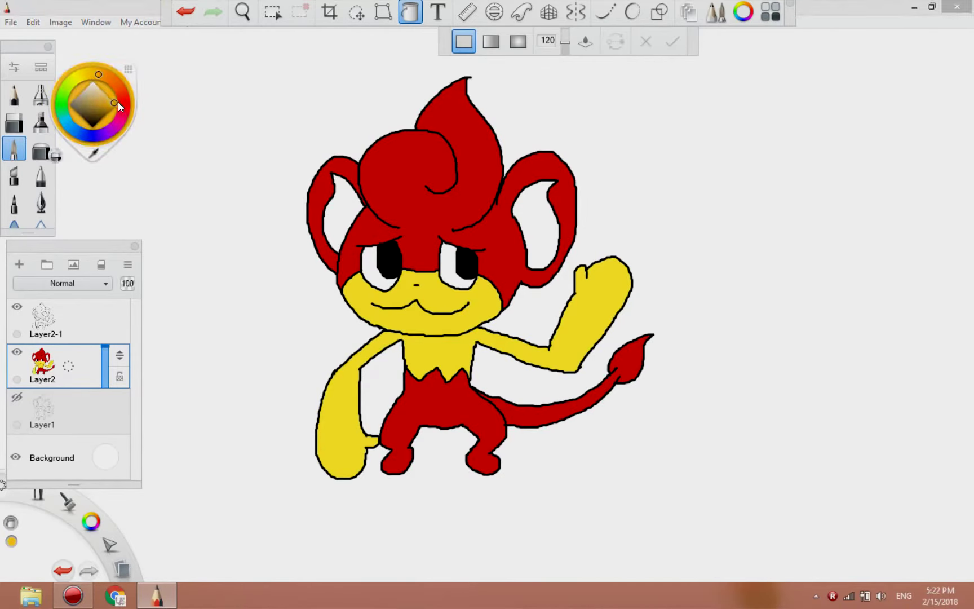
{"action": "left_click", "coordinate": [533, 223]}
{"action": "left_click", "coordinate": [328, 215]}
- Airbrush a darkened version of the hair's red as shading over the hair, face, right ear, lower body and tail
{"action": "left_click", "coordinate": [105, 118]}
{"action": "left_click", "coordinate": [94, 151]}
{"action": "left_click", "coordinate": [383, 175]}
{"action": "left_click", "coordinate": [107, 107]}
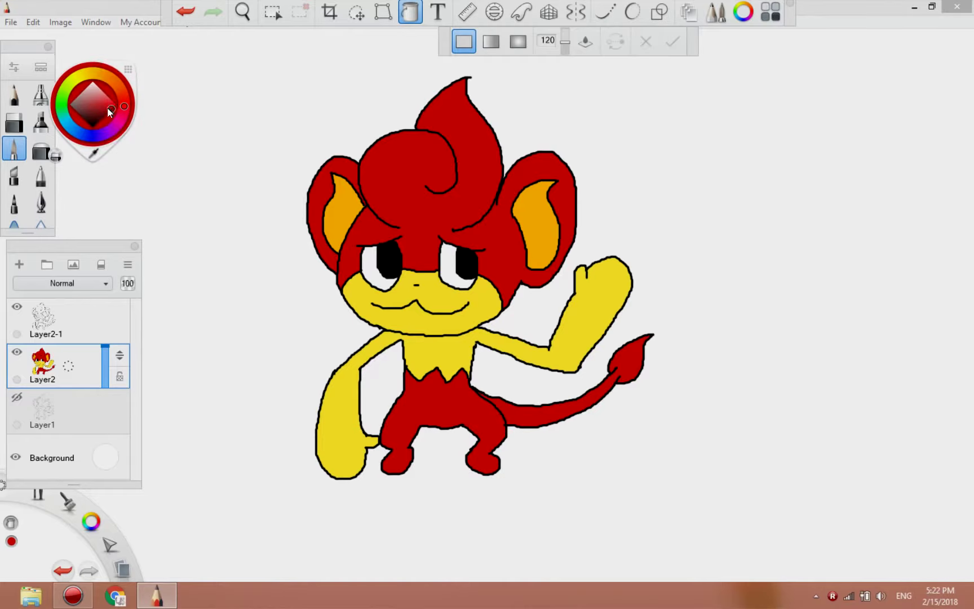
{"action": "left_click", "coordinate": [107, 113]}
{"action": "left_click", "coordinate": [41, 95]}
{"action": "mouse_move", "coordinate": [514, 251]}
{"action": "left_mouse_down"}
{"action": "mouse_move", "coordinate": [558, 248]}
{"action": "mouse_move", "coordinate": [569, 203]}
{"action": "mouse_move", "coordinate": [549, 189]}
{"action": "mouse_move", "coordinate": [563, 177]}
{"action": "mouse_move", "coordinate": [578, 242]}
{"action": "mouse_move", "coordinate": [507, 194]}
{"action": "mouse_move", "coordinate": [491, 216]}
{"action": "left_mouse_up"}
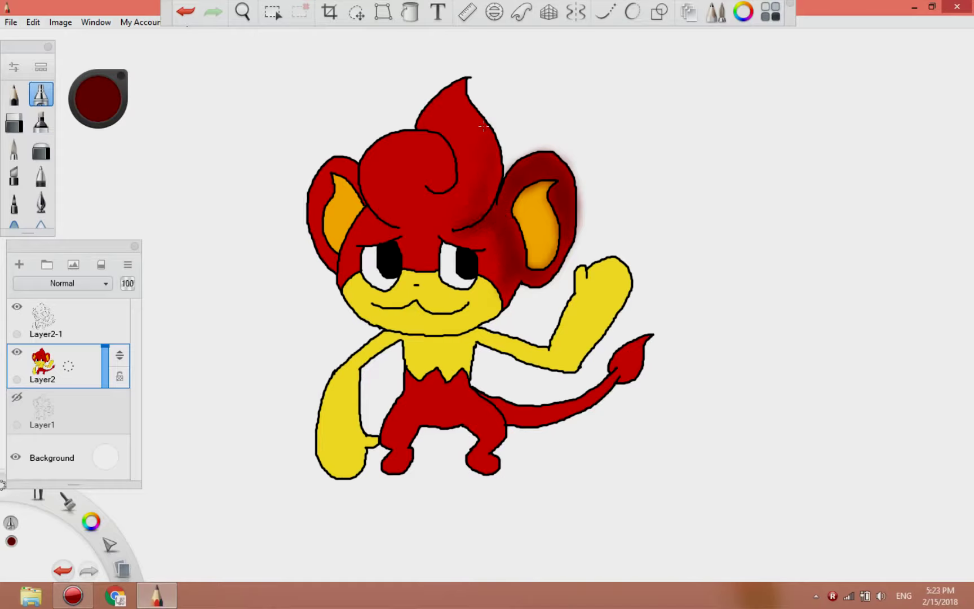
{"action": "left_click_drag", "start_coordinate": [484, 125], "coordinate": [471, 122]}
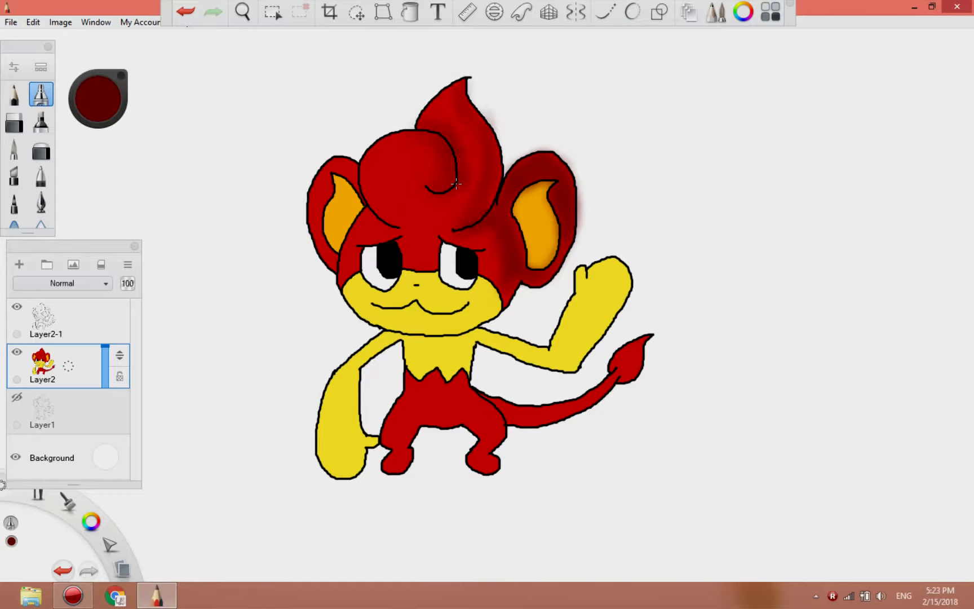
{"action": "mouse_move", "coordinate": [461, 379]}
{"action": "left_mouse_down"}
{"action": "mouse_move", "coordinate": [483, 411]}
{"action": "mouse_move", "coordinate": [614, 388]}
{"action": "mouse_move", "coordinate": [636, 339]}
{"action": "mouse_move", "coordinate": [608, 375]}
{"action": "mouse_move", "coordinate": [465, 392]}
{"action": "left_mouse_up"}
{"action": "left_click", "coordinate": [100, 96]}
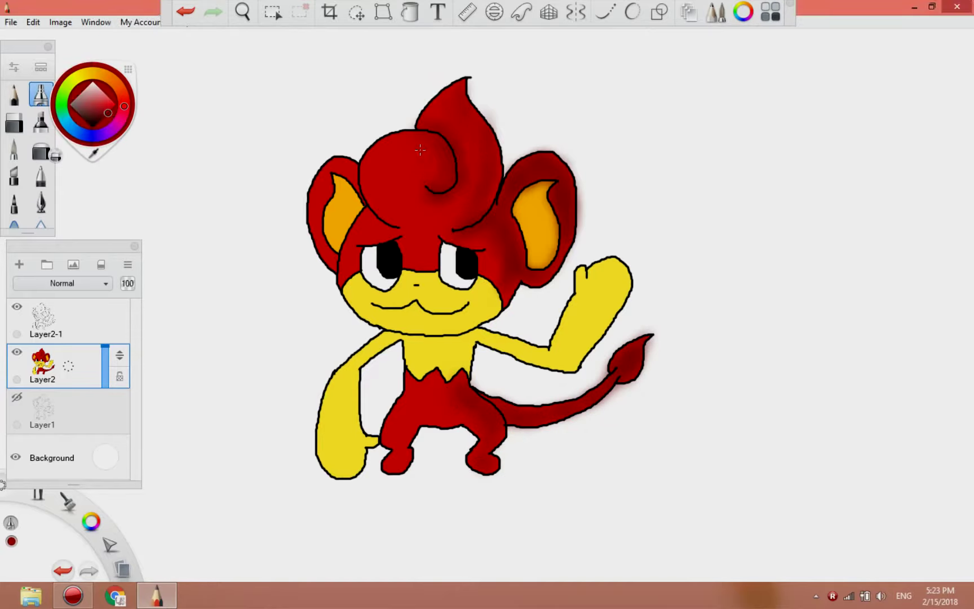
- Airbrush dark red shading on the right foot and the flame-shaped tail tip
{"action": "left_click_drag", "start_coordinate": [465, 455], "coordinate": [465, 469]}
{"action": "left_click_drag", "start_coordinate": [605, 365], "coordinate": [631, 337]}
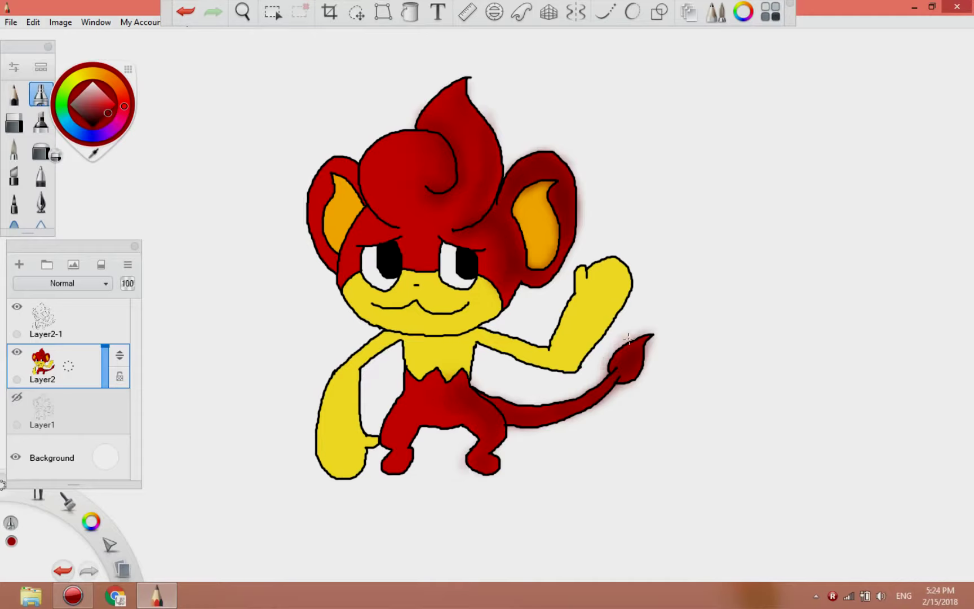
- Draw short black toe lines on both feet on the line-art layer Layer2-1
{"action": "left_click", "coordinate": [68, 321]}
{"action": "left_click", "coordinate": [93, 128]}
{"action": "left_click", "coordinate": [14, 149]}
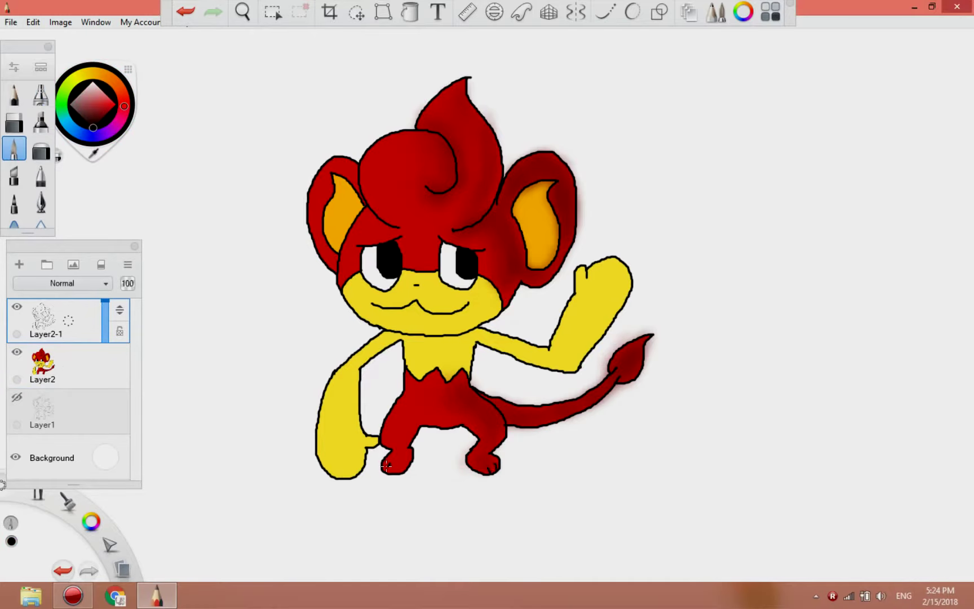
- Airbrush a deeper dark red on Layer2 over the feet, legs, right ear and right edge of the hair
{"action": "left_click", "coordinate": [56, 366]}
{"action": "left_click", "coordinate": [107, 114]}
{"action": "left_click", "coordinate": [40, 94]}
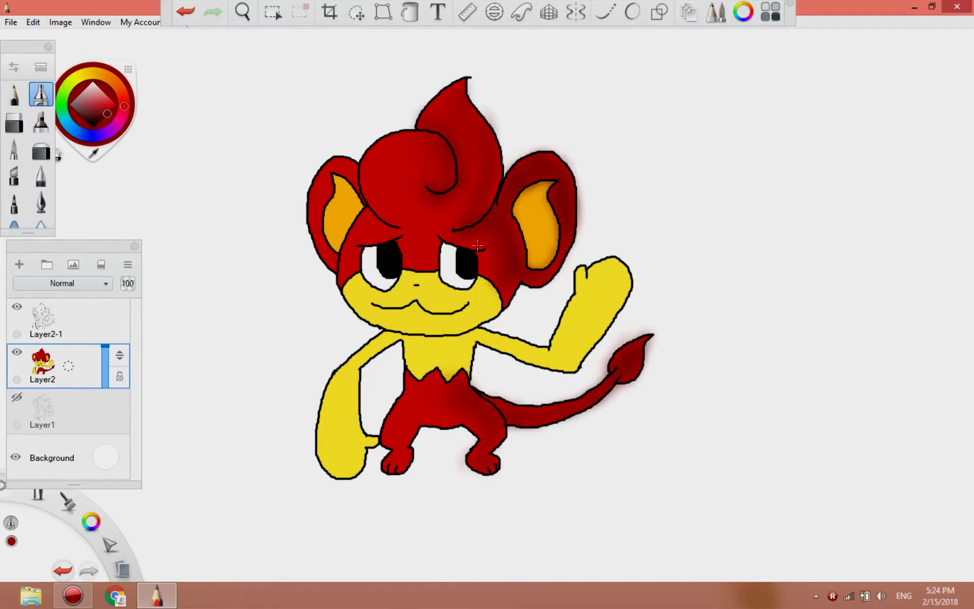
{"action": "left_click", "coordinate": [100, 120]}
{"action": "left_click_drag", "start_coordinate": [482, 467], "coordinate": [473, 466]}
{"action": "left_click_drag", "start_coordinate": [411, 428], "coordinate": [406, 459]}
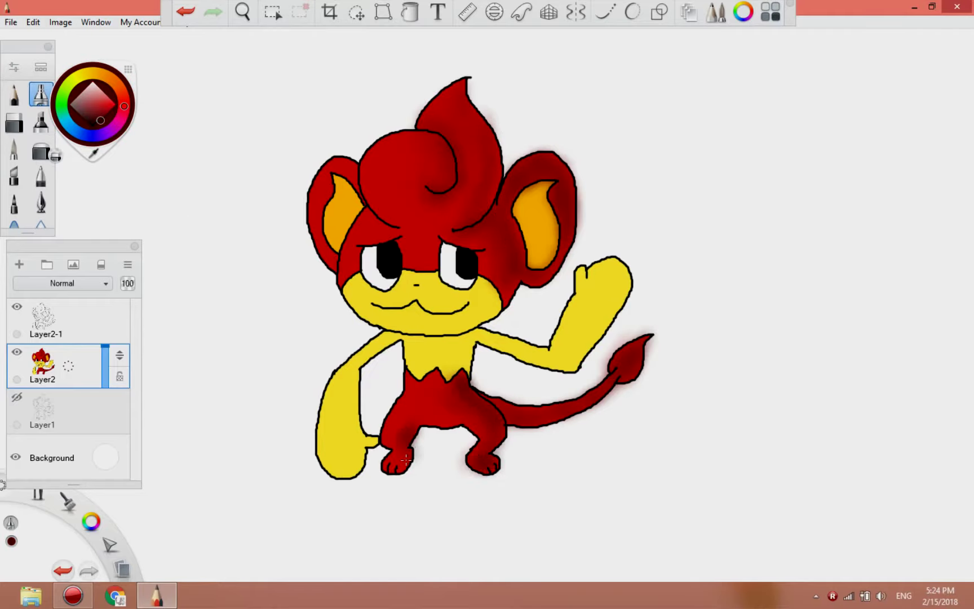
{"action": "mouse_move", "coordinate": [524, 255]}
{"action": "left_mouse_down"}
{"action": "mouse_move", "coordinate": [513, 226]}
{"action": "mouse_move", "coordinate": [544, 163]}
{"action": "mouse_move", "coordinate": [548, 263]}
{"action": "left_mouse_up"}
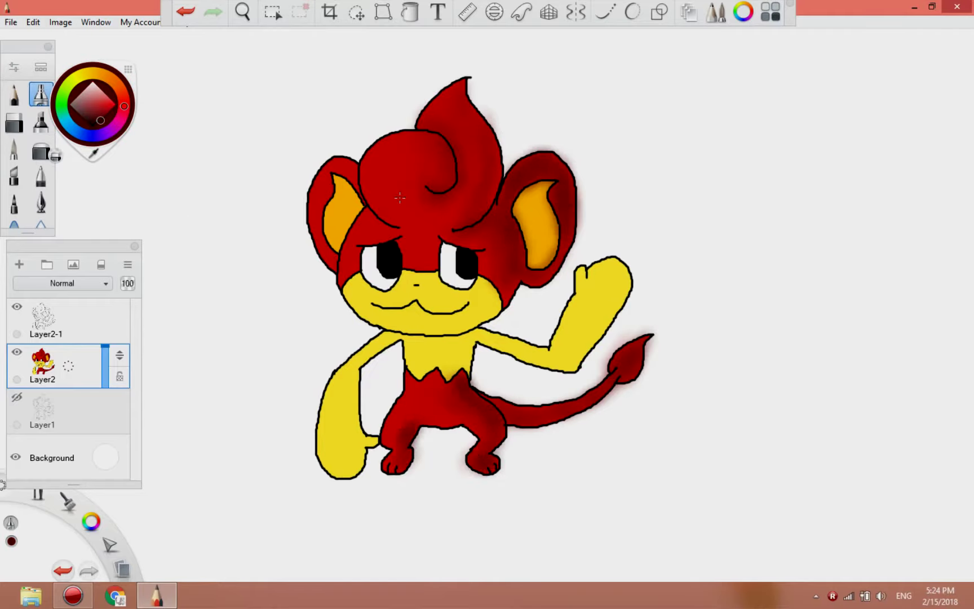
{"action": "left_click_drag", "start_coordinate": [501, 163], "coordinate": [469, 71]}
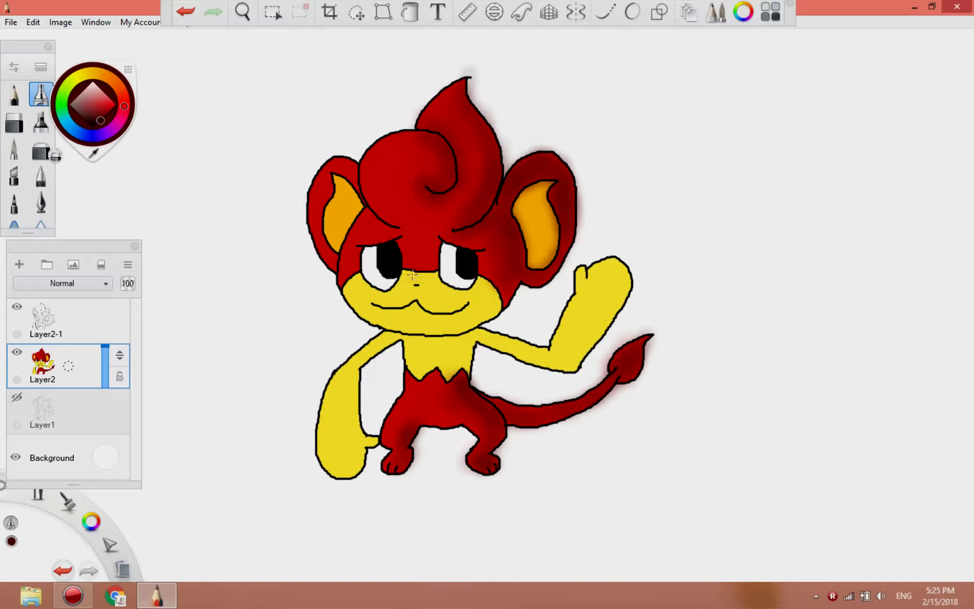
- Sample the muzzle's yellow, darken it and airbrush shading on the muzzle's right side and both arms
{"action": "left_click", "coordinate": [94, 153]}
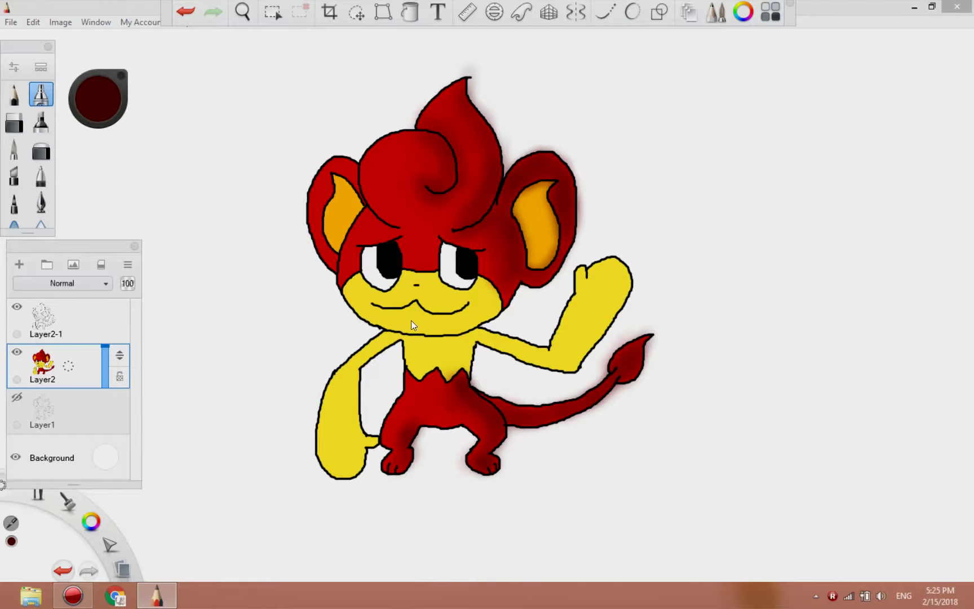
{"action": "left_click", "coordinate": [412, 323]}
{"action": "left_click", "coordinate": [106, 115]}
{"action": "mouse_move", "coordinate": [483, 290]}
{"action": "left_mouse_down"}
{"action": "mouse_move", "coordinate": [491, 311]}
{"action": "mouse_move", "coordinate": [469, 328]}
{"action": "mouse_move", "coordinate": [458, 318]}
{"action": "mouse_move", "coordinate": [492, 293]}
{"action": "left_mouse_up"}
{"action": "left_click", "coordinate": [185, 11]}
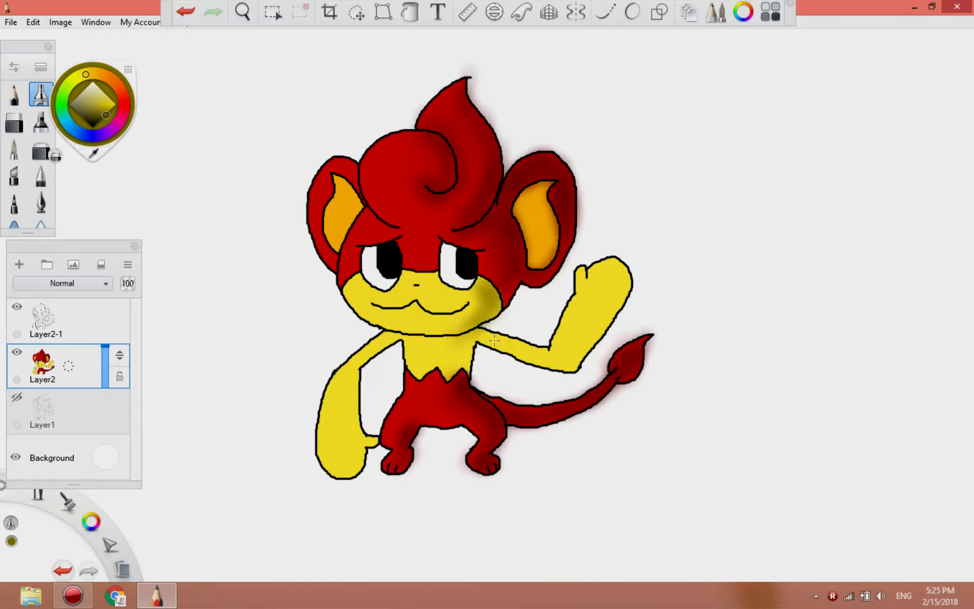
{"action": "mouse_move", "coordinate": [493, 342]}
{"action": "left_mouse_down"}
{"action": "mouse_move", "coordinate": [610, 312]}
{"action": "mouse_move", "coordinate": [603, 282]}
{"action": "mouse_move", "coordinate": [544, 359]}
{"action": "mouse_move", "coordinate": [459, 374]}
{"action": "mouse_move", "coordinate": [521, 352]}
{"action": "left_mouse_up"}
{"action": "mouse_move", "coordinate": [389, 338]}
{"action": "left_mouse_down"}
{"action": "mouse_move", "coordinate": [356, 406]}
{"action": "mouse_move", "coordinate": [354, 461]}
{"action": "mouse_move", "coordinate": [342, 475]}
{"action": "left_mouse_up"}
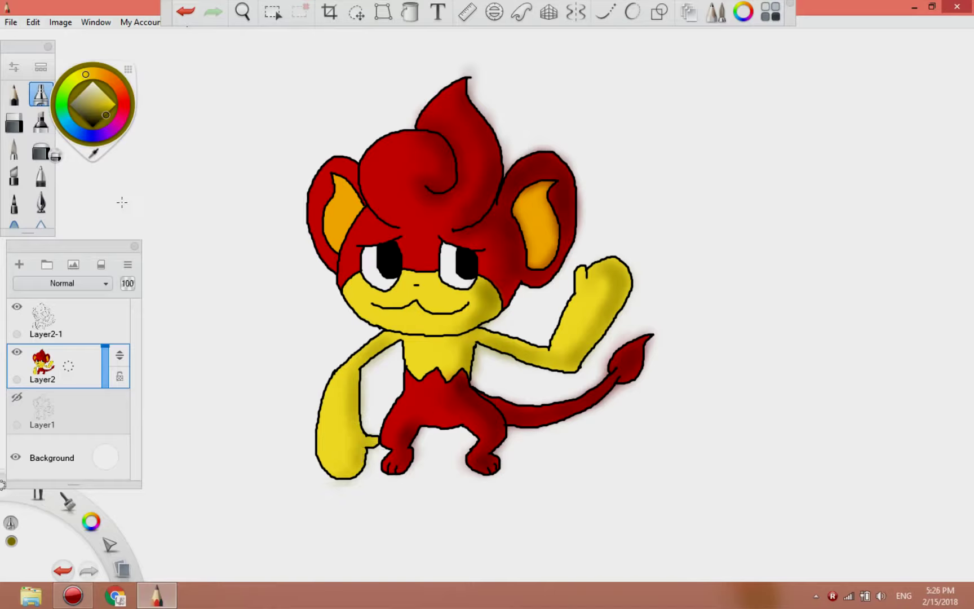
- Blend the shading on the muzzle and raised arm with a slightly brighter dark yellow
{"action": "left_click", "coordinate": [113, 110]}
{"action": "left_click_drag", "start_coordinate": [471, 300], "coordinate": [444, 328]}
{"action": "mouse_move", "coordinate": [555, 352]}
{"action": "left_mouse_down"}
{"action": "mouse_move", "coordinate": [602, 279]}
{"action": "mouse_move", "coordinate": [634, 260]}
{"action": "left_mouse_up"}
- Shift the shading colour to a dark orange and airbrush the edges of both inner ears
{"action": "left_click_drag", "start_coordinate": [86, 74], "coordinate": [98, 74]}
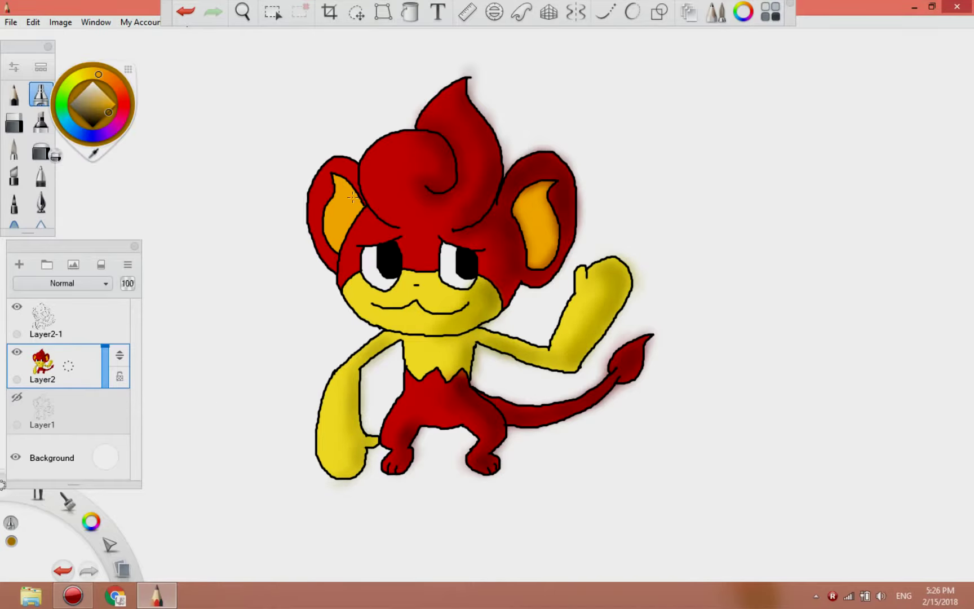
{"action": "left_click_drag", "start_coordinate": [338, 176], "coordinate": [332, 243]}
{"action": "mouse_move", "coordinate": [544, 184]}
{"action": "left_mouse_down"}
{"action": "mouse_move", "coordinate": [526, 206]}
{"action": "mouse_move", "coordinate": [528, 264]}
{"action": "mouse_move", "coordinate": [527, 214]}
{"action": "left_mouse_up"}
- Sample the hair's red, lighten it and airbrush highlights on the hair, left ear, face and left leg
{"action": "left_click", "coordinate": [410, 168]}
{"action": "left_click", "coordinate": [106, 95]}
{"action": "mouse_move", "coordinate": [416, 138]}
{"action": "left_mouse_down"}
{"action": "mouse_move", "coordinate": [370, 197]}
{"action": "mouse_move", "coordinate": [387, 217]}
{"action": "left_mouse_up"}
{"action": "left_click_drag", "start_coordinate": [455, 86], "coordinate": [425, 118]}
{"action": "mouse_move", "coordinate": [332, 160]}
{"action": "left_mouse_down"}
{"action": "mouse_move", "coordinate": [324, 260]}
{"action": "mouse_move", "coordinate": [316, 209]}
{"action": "mouse_move", "coordinate": [341, 279]}
{"action": "left_mouse_up"}
{"action": "left_click_drag", "start_coordinate": [366, 221], "coordinate": [345, 275]}
{"action": "left_click_drag", "start_coordinate": [417, 399], "coordinate": [389, 464]}
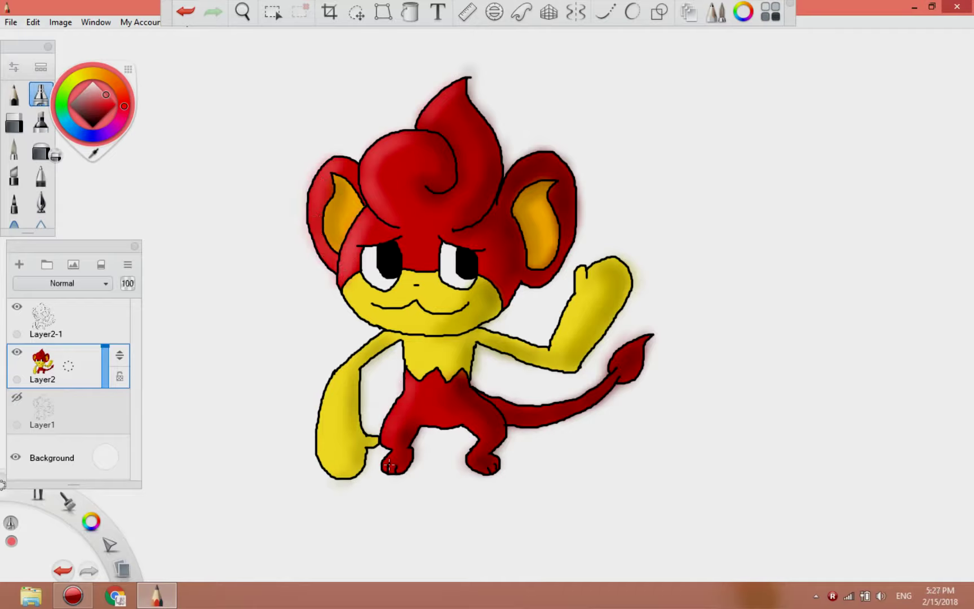
- Sample the dark red from the face beside the right ear to touch up its shading
{"action": "left_click", "coordinate": [93, 153]}
{"action": "left_click", "coordinate": [489, 296]}
{"action": "left_click", "coordinate": [97, 99]}
{"action": "left_click", "coordinate": [93, 153]}
{"action": "left_click", "coordinate": [516, 264]}
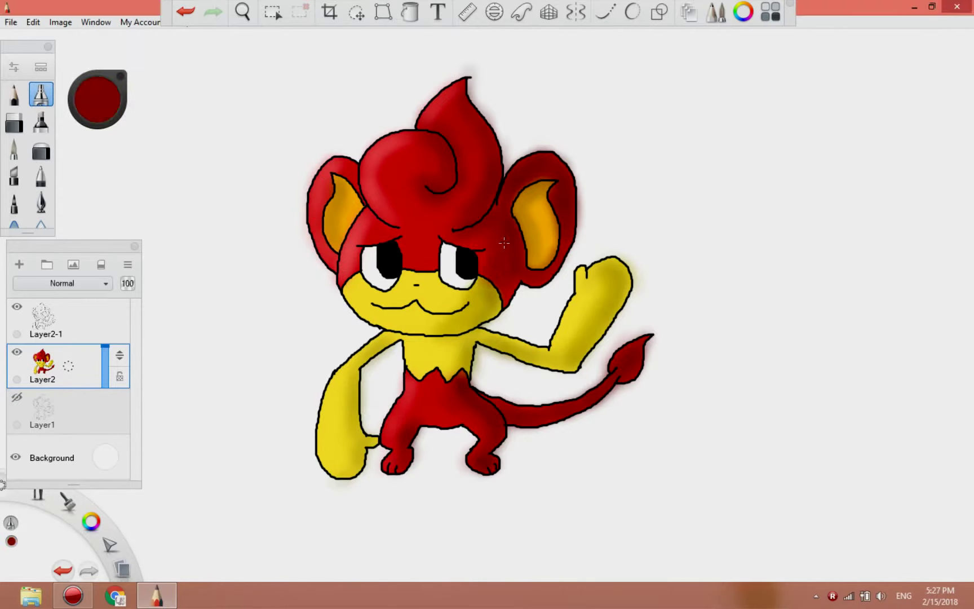
- Sample the muzzle's yellow and airbrush light yellow highlights on the left arm and chest
{"action": "left_click", "coordinate": [97, 99]}
{"action": "left_click", "coordinate": [93, 154]}
{"action": "left_click", "coordinate": [366, 316], "text": "alt"}
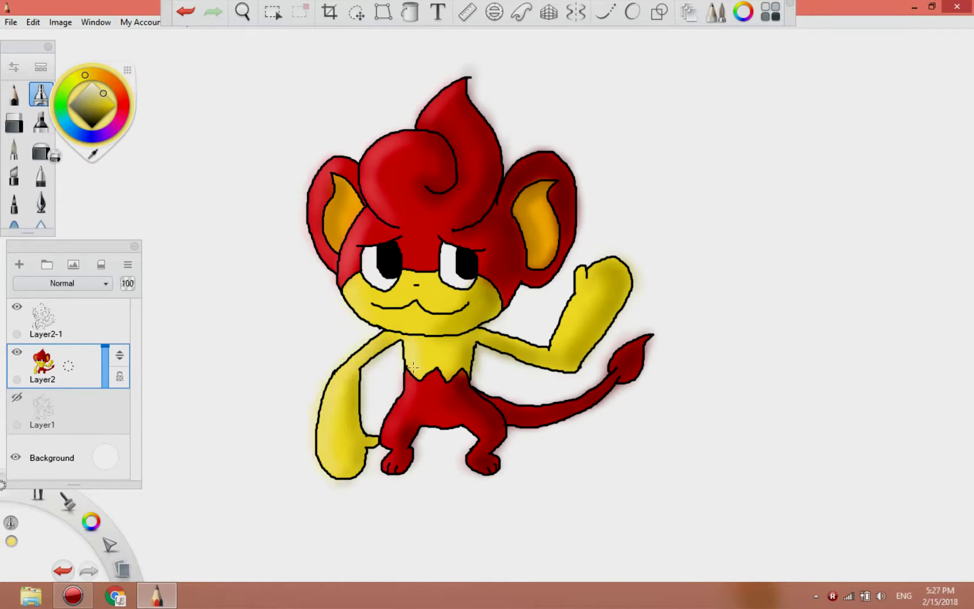
- Sample the light red from the hair and reduce the airbrush size to 6.6
{"action": "left_click", "coordinate": [97, 99]}
{"action": "left_click", "coordinate": [93, 153]}
{"action": "left_click", "coordinate": [383, 158]}
{"action": "double_click", "coordinate": [41, 94]}
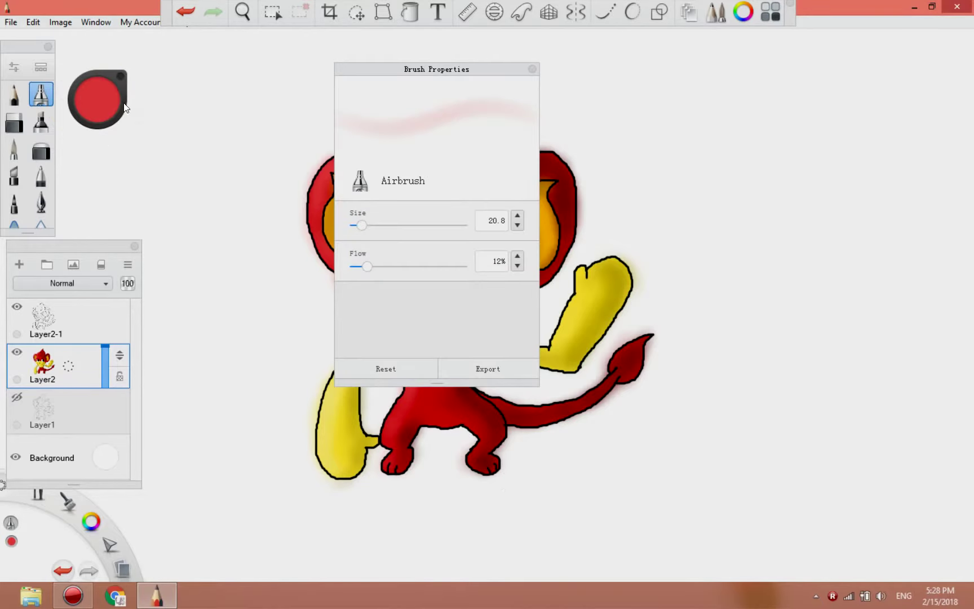
{"action": "left_click_drag", "start_coordinate": [361, 225], "coordinate": [356, 226]}
{"action": "left_click", "coordinate": [488, 52]}
- Airbrush thin pale pink highlights along the left edges of the hair, left ear, face and lower body
{"action": "left_click", "coordinate": [98, 99]}
{"action": "left_click", "coordinate": [99, 89]}
{"action": "mouse_move", "coordinate": [400, 134]}
{"action": "left_mouse_down"}
{"action": "mouse_move", "coordinate": [371, 145]}
{"action": "mouse_move", "coordinate": [359, 165]}
{"action": "mouse_move", "coordinate": [378, 211]}
{"action": "left_mouse_up"}
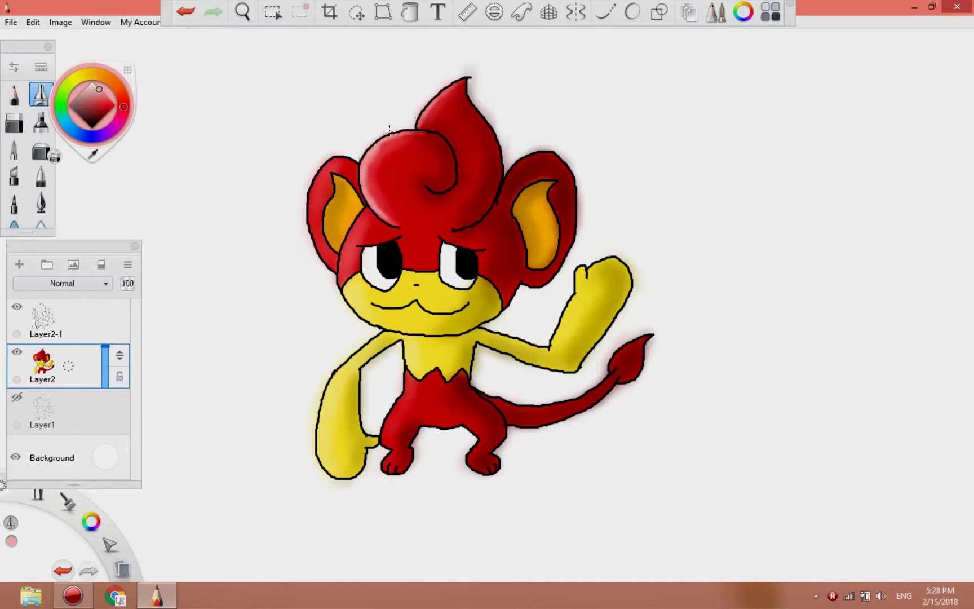
{"action": "mouse_move", "coordinate": [312, 226]}
{"action": "left_mouse_down"}
{"action": "mouse_move", "coordinate": [328, 260]}
{"action": "mouse_move", "coordinate": [311, 181]}
{"action": "mouse_move", "coordinate": [354, 163]}
{"action": "mouse_move", "coordinate": [311, 210]}
{"action": "mouse_move", "coordinate": [344, 247]}
{"action": "left_mouse_up"}
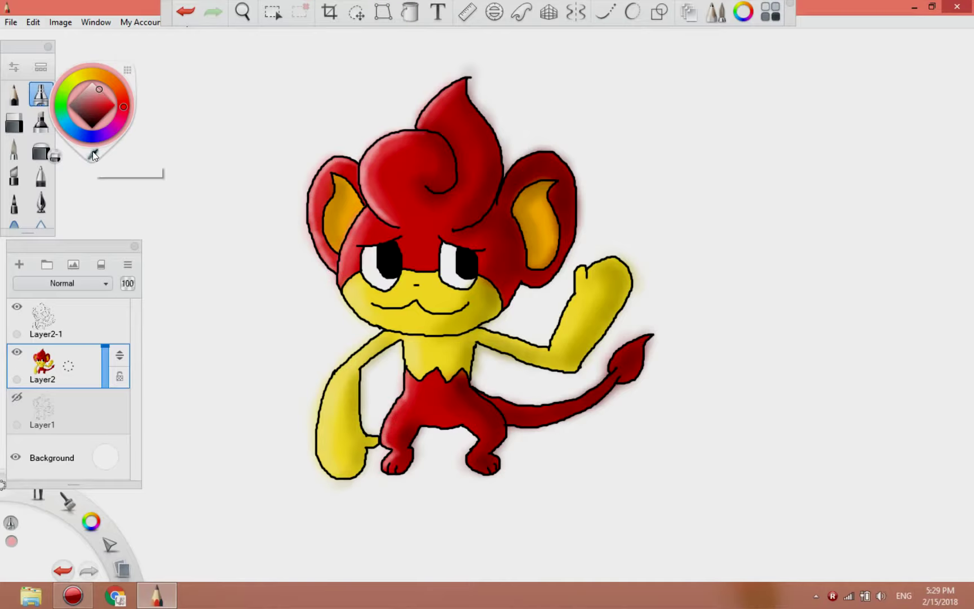
- Sample the chest's yellow, lighten it to pale yellow and airbrush fine highlights on the yellow areas
{"action": "left_click", "coordinate": [461, 375], "text": "alt"}
{"action": "left_click", "coordinate": [84, 75]}
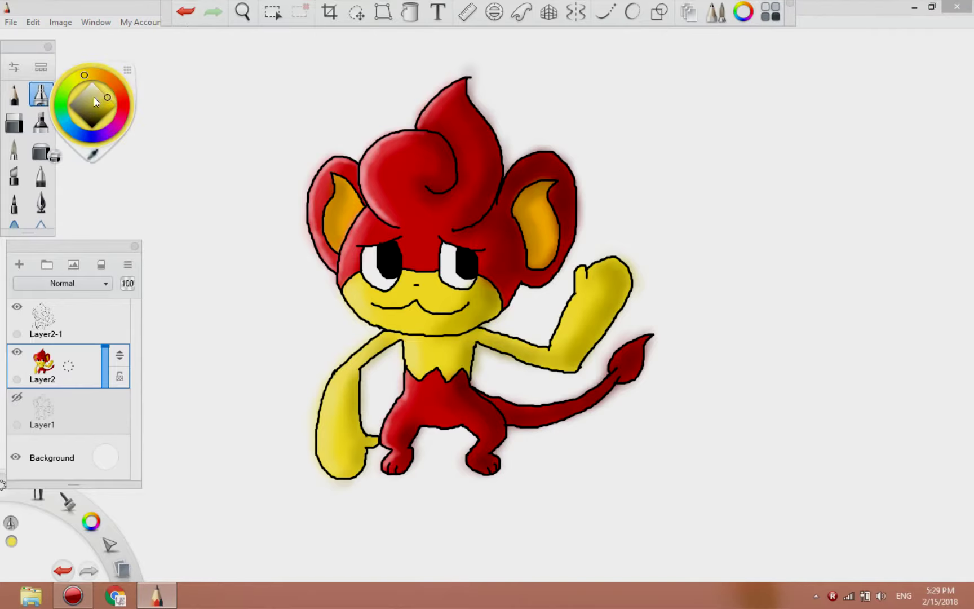
{"action": "left_click", "coordinate": [98, 89]}
{"action": "left_click", "coordinate": [97, 87]}
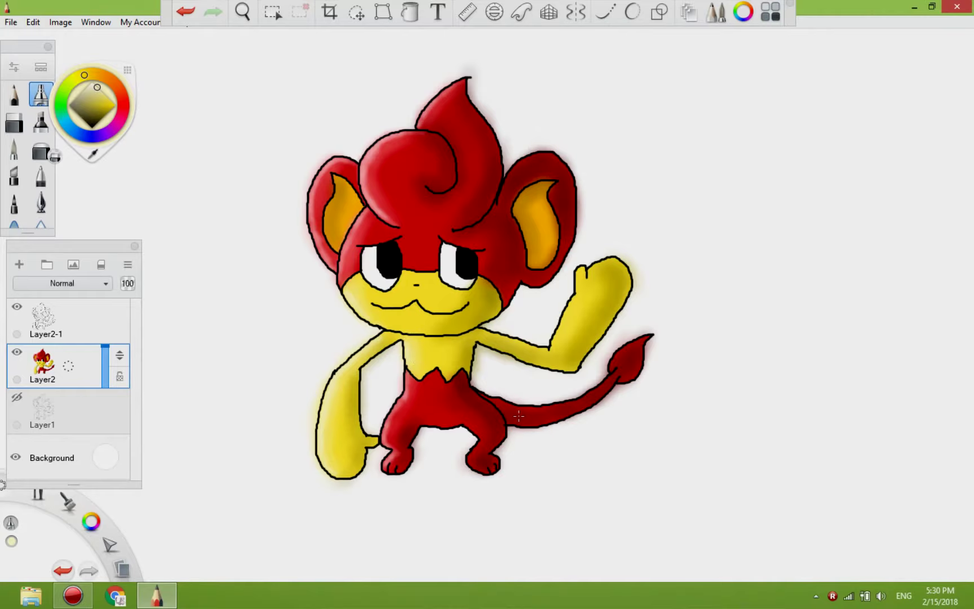
- Sample the right ear's dark red as the painting colour
{"action": "left_click", "coordinate": [95, 156]}
{"action": "left_click", "coordinate": [529, 180]}
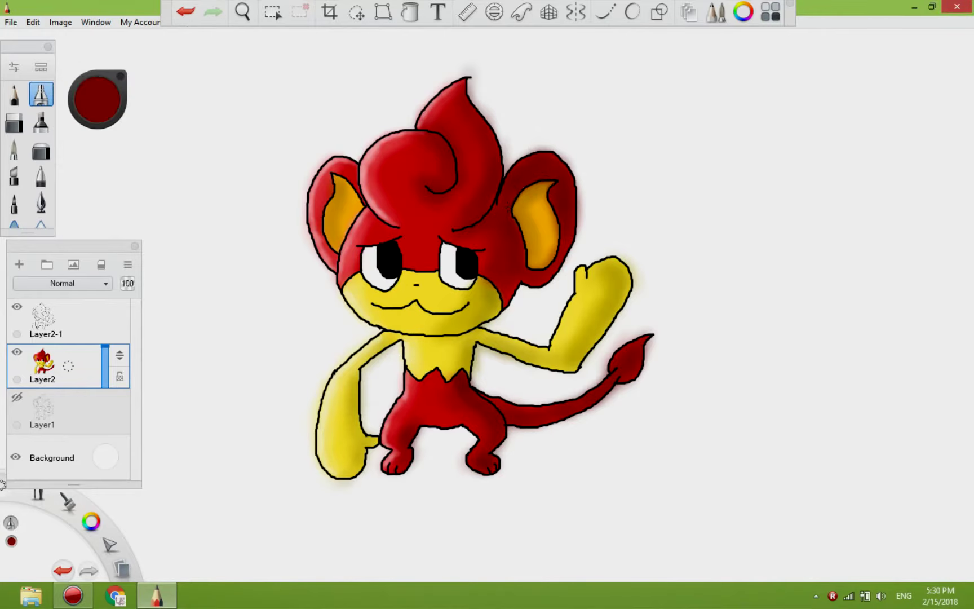
- Flood-fill the area around the character with transparent colour to erase the airbrush overspray
{"action": "left_click", "coordinate": [98, 99]}
{"action": "left_click", "coordinate": [116, 151]}
{"action": "left_click", "coordinate": [409, 12]}
{"action": "left_click", "coordinate": [360, 84]}
{"action": "left_click", "coordinate": [410, 12]}
- Add a new layer and move it beneath Layer2
{"action": "left_click", "coordinate": [49, 335]}
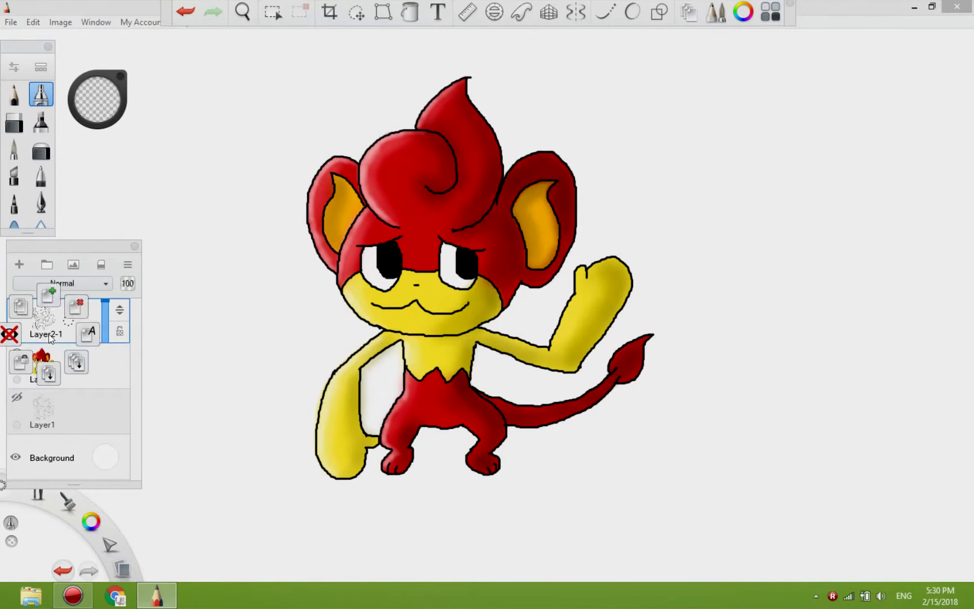
{"action": "left_click_drag", "start_coordinate": [49, 337], "coordinate": [49, 295]}
{"action": "left_click_drag", "start_coordinate": [119, 310], "coordinate": [123, 408]}
- Airbrush a dark red glow low in both pupils and white highlights near their tops on Layer2
{"action": "left_click", "coordinate": [97, 99]}
{"action": "left_click", "coordinate": [92, 136]}
{"action": "left_click", "coordinate": [93, 128]}
{"action": "left_click", "coordinate": [51, 366]}
{"action": "left_click", "coordinate": [97, 99]}
{"action": "left_click", "coordinate": [109, 112]}
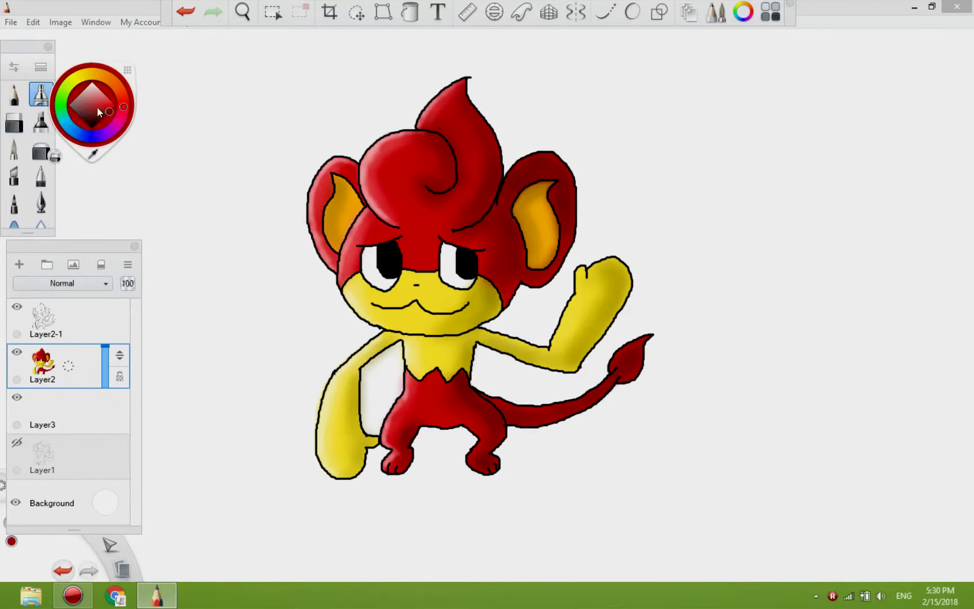
{"action": "left_click", "coordinate": [97, 99]}
{"action": "left_click", "coordinate": [92, 85]}
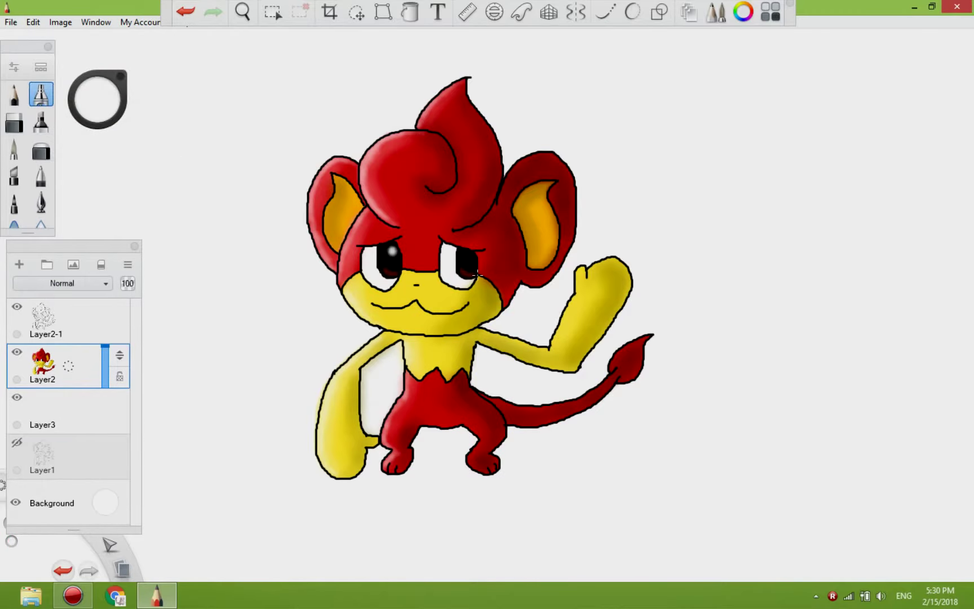
- Set the colour to black, enlarge the airbrush slightly and make Layer3 the active layer
{"action": "left_click", "coordinate": [97, 99]}
{"action": "left_click", "coordinate": [93, 136]}
{"action": "double_click", "coordinate": [41, 95]}
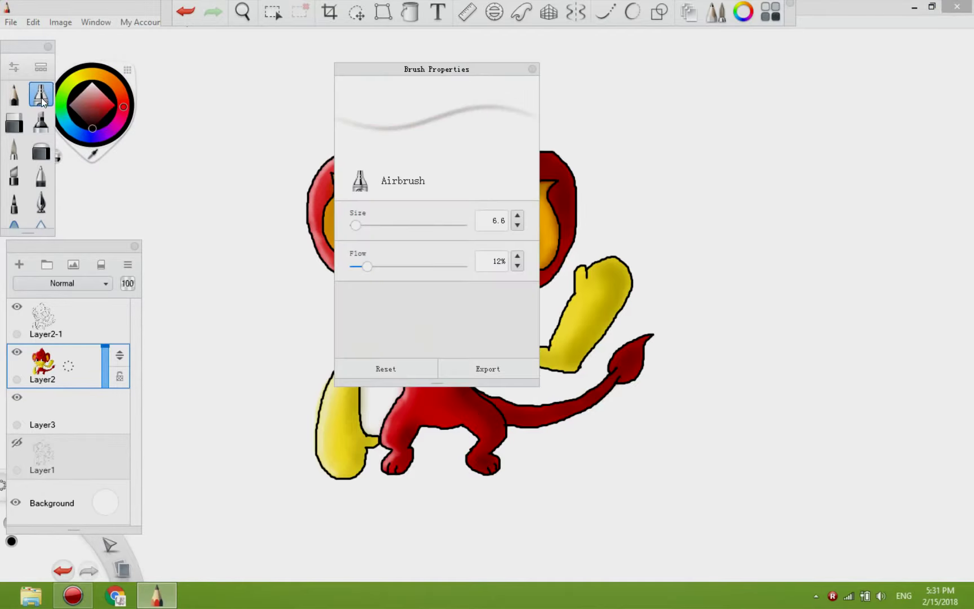
{"action": "left_click_drag", "start_coordinate": [353, 225], "coordinate": [359, 225]}
{"action": "left_click", "coordinate": [533, 68]}
{"action": "left_click", "coordinate": [51, 412]}
{"action": "mouse_move", "coordinate": [521, 288]}
{"action": "left_mouse_down"}
{"action": "mouse_move", "coordinate": [520, 333]}
{"action": "mouse_move", "coordinate": [547, 343]}
{"action": "left_mouse_up"}
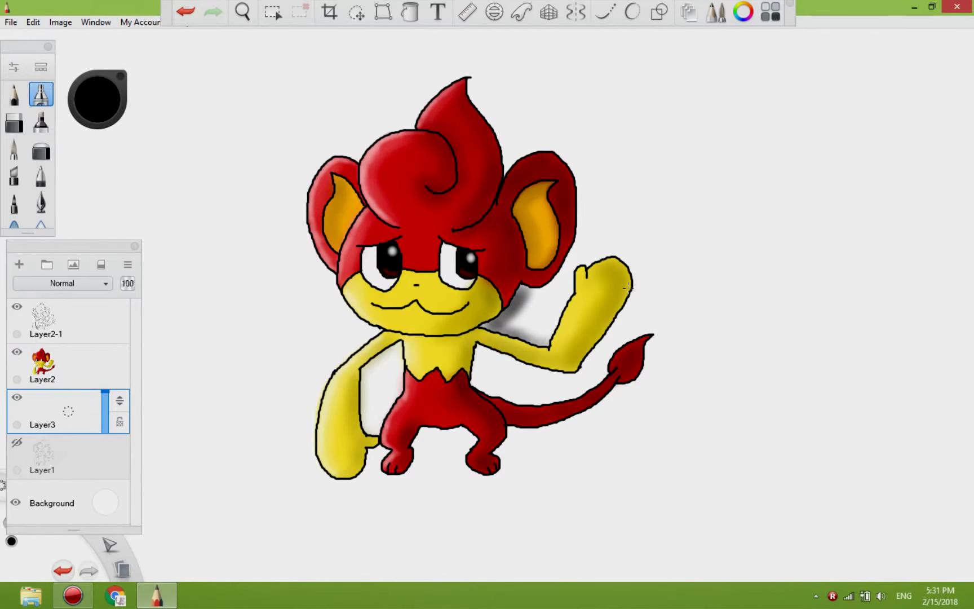
{"action": "left_click_drag", "start_coordinate": [631, 286], "coordinate": [566, 379]}
{"action": "left_click", "coordinate": [185, 11]}
{"action": "left_click", "coordinate": [185, 12]}
{"action": "left_click", "coordinate": [67, 366]}
{"action": "left_click", "coordinate": [67, 412]}
- Airbrush a soft black drop shadow on Layer3 beside the right ear, torso, tail, legs and hanging arm
{"action": "mouse_move", "coordinate": [522, 293]}
{"action": "left_mouse_down"}
{"action": "mouse_move", "coordinate": [481, 324]}
{"action": "mouse_move", "coordinate": [541, 284]}
{"action": "mouse_move", "coordinate": [568, 253]}
{"action": "left_mouse_up"}
{"action": "mouse_move", "coordinate": [483, 362]}
{"action": "left_mouse_down"}
{"action": "mouse_move", "coordinate": [542, 376]}
{"action": "mouse_move", "coordinate": [602, 335]}
{"action": "mouse_move", "coordinate": [634, 288]}
{"action": "mouse_move", "coordinate": [470, 377]}
{"action": "left_mouse_up"}
{"action": "mouse_move", "coordinate": [510, 429]}
{"action": "left_mouse_down"}
{"action": "mouse_move", "coordinate": [605, 397]}
{"action": "mouse_move", "coordinate": [591, 412]}
{"action": "mouse_move", "coordinate": [647, 361]}
{"action": "mouse_move", "coordinate": [650, 340]}
{"action": "left_mouse_up"}
{"action": "mouse_move", "coordinate": [505, 438]}
{"action": "left_mouse_down"}
{"action": "mouse_move", "coordinate": [491, 477]}
{"action": "mouse_move", "coordinate": [457, 425]}
{"action": "mouse_move", "coordinate": [413, 442]}
{"action": "mouse_move", "coordinate": [403, 473]}
{"action": "left_mouse_up"}
{"action": "mouse_move", "coordinate": [367, 374]}
{"action": "left_mouse_down"}
{"action": "mouse_move", "coordinate": [396, 349]}
{"action": "mouse_move", "coordinate": [360, 374]}
{"action": "mouse_move", "coordinate": [373, 457]}
{"action": "mouse_move", "coordinate": [364, 459]}
{"action": "left_mouse_up"}
- Extend and deepen the black drop shadow along the hair, right ear, raised arm, tail, legs and hanging arm
{"action": "left_click_drag", "start_coordinate": [569, 241], "coordinate": [571, 205]}
{"action": "left_click_drag", "start_coordinate": [465, 81], "coordinate": [502, 163]}
{"action": "mouse_move", "coordinate": [568, 248]}
{"action": "left_mouse_down"}
{"action": "mouse_move", "coordinate": [570, 195]}
{"action": "mouse_move", "coordinate": [556, 267]}
{"action": "mouse_move", "coordinate": [486, 323]}
{"action": "left_mouse_up"}
{"action": "mouse_move", "coordinate": [486, 349]}
{"action": "left_mouse_down"}
{"action": "mouse_move", "coordinate": [581, 371]}
{"action": "mouse_move", "coordinate": [631, 282]}
{"action": "mouse_move", "coordinate": [609, 334]}
{"action": "left_mouse_up"}
{"action": "mouse_move", "coordinate": [476, 355]}
{"action": "left_mouse_down"}
{"action": "mouse_move", "coordinate": [498, 400]}
{"action": "mouse_move", "coordinate": [625, 389]}
{"action": "mouse_move", "coordinate": [653, 337]}
{"action": "left_mouse_up"}
{"action": "left_click_drag", "start_coordinate": [510, 437], "coordinate": [414, 473]}
{"action": "left_click_drag", "start_coordinate": [390, 344], "coordinate": [371, 457]}
- Clear the overspray between the hanging arm and the body on Layer2 with a transparent flood fill
{"action": "left_click", "coordinate": [83, 354]}
{"action": "left_click", "coordinate": [410, 13]}
{"action": "left_click", "coordinate": [387, 384]}
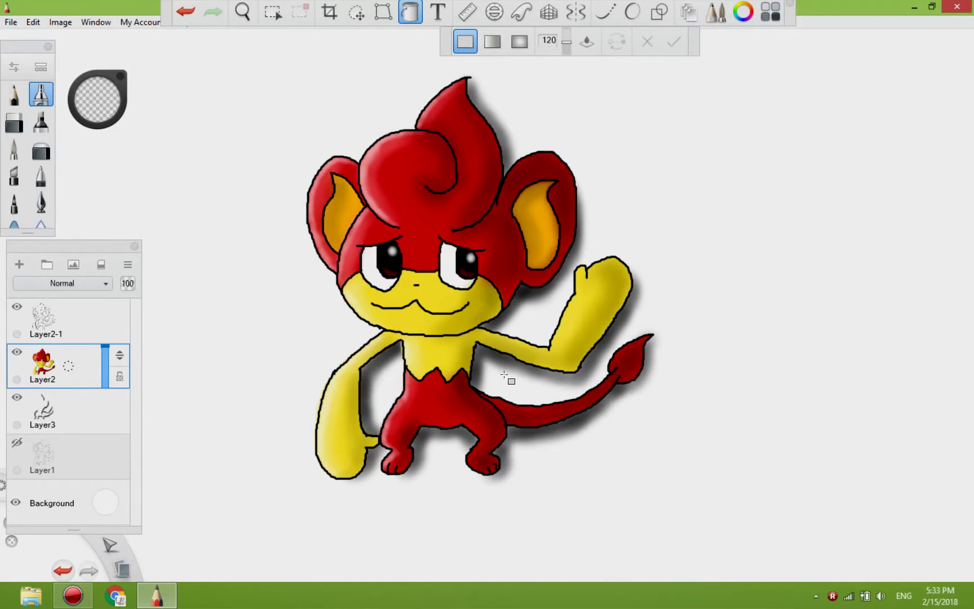
- Airbrush a light pink highlight on the flame-shaped tail tip after adjusting the airbrush size
{"action": "left_click", "coordinate": [41, 94]}
{"action": "left_click", "coordinate": [97, 99]}
{"action": "left_click", "coordinate": [95, 90]}
{"action": "double_click", "coordinate": [41, 94]}
{"action": "left_click", "coordinate": [358, 225]}
{"action": "left_click", "coordinate": [608, 343]}
{"action": "left_click_drag", "start_coordinate": [618, 366], "coordinate": [632, 340]}
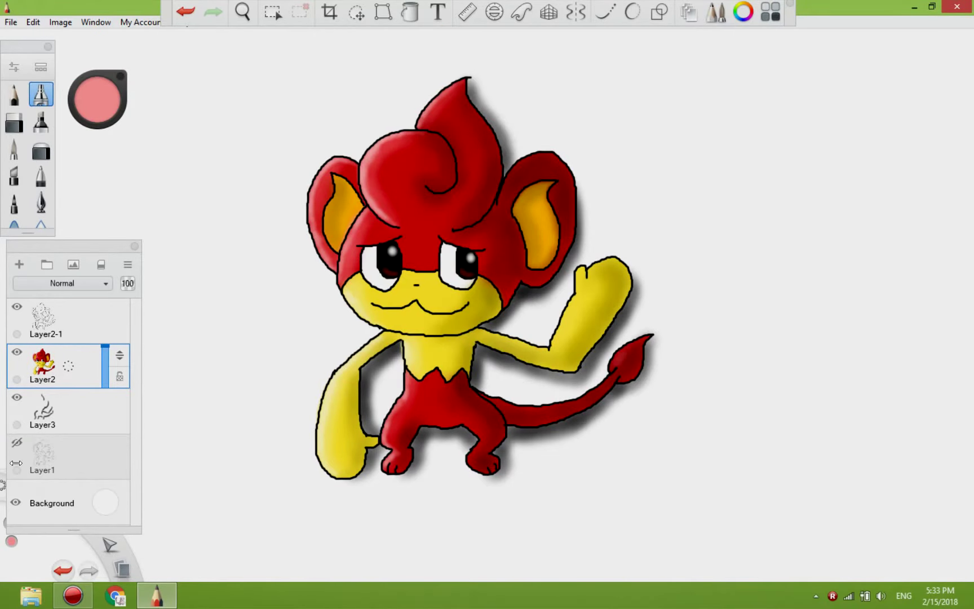